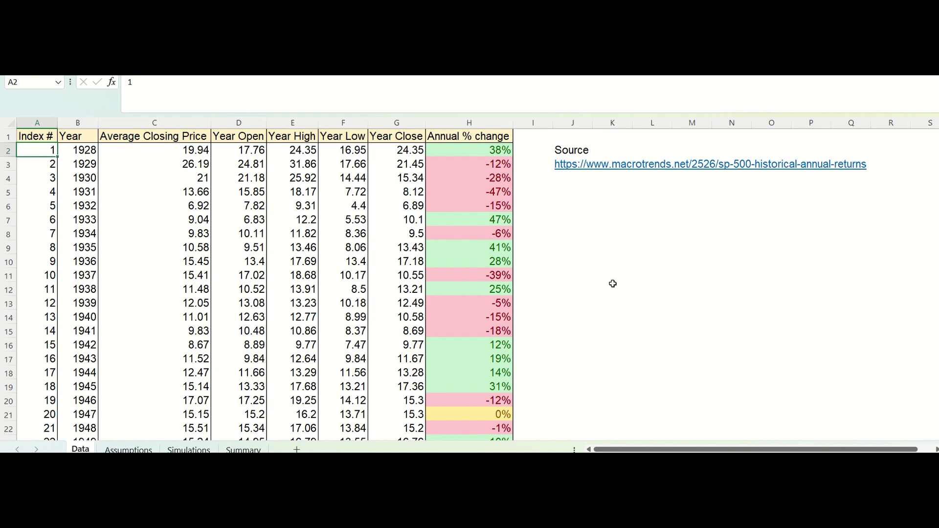
Step: Examine the yearly S&P 500 records on the Data sheet from 1928 through 2023, then return to the first row
{"action": "scroll", "coordinate": [374, 305], "scroll_direction": "down", "scroll_amount": 5}
{"action": "scroll", "coordinate": [374, 305], "scroll_direction": "up", "scroll_amount": 2}
{"action": "scroll", "coordinate": [374, 305], "scroll_direction": "up", "scroll_amount": 4}
{"action": "scroll", "coordinate": [374, 305], "scroll_direction": "down", "scroll_amount": 11}
{"action": "scroll", "coordinate": [382, 282], "scroll_direction": "down", "scroll_amount": 16}
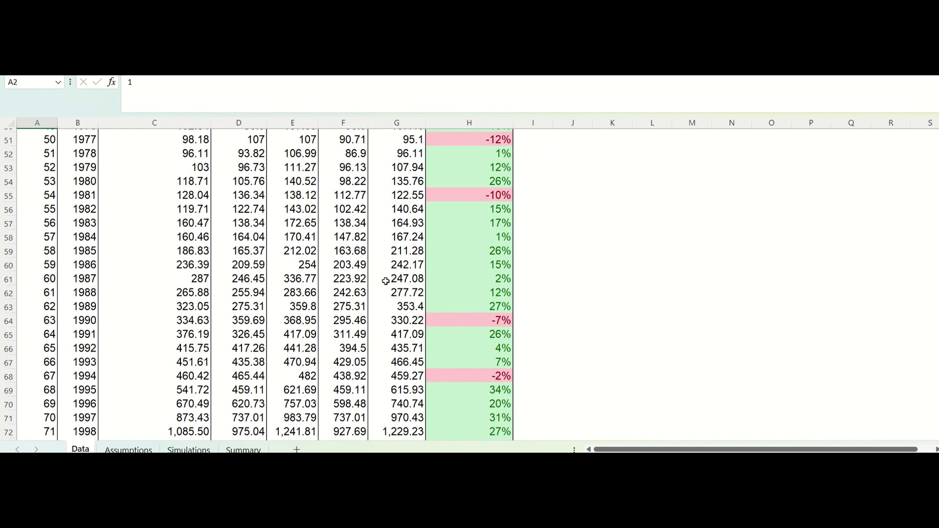
{"action": "scroll", "coordinate": [334, 282], "scroll_direction": "up", "scroll_amount": 1}
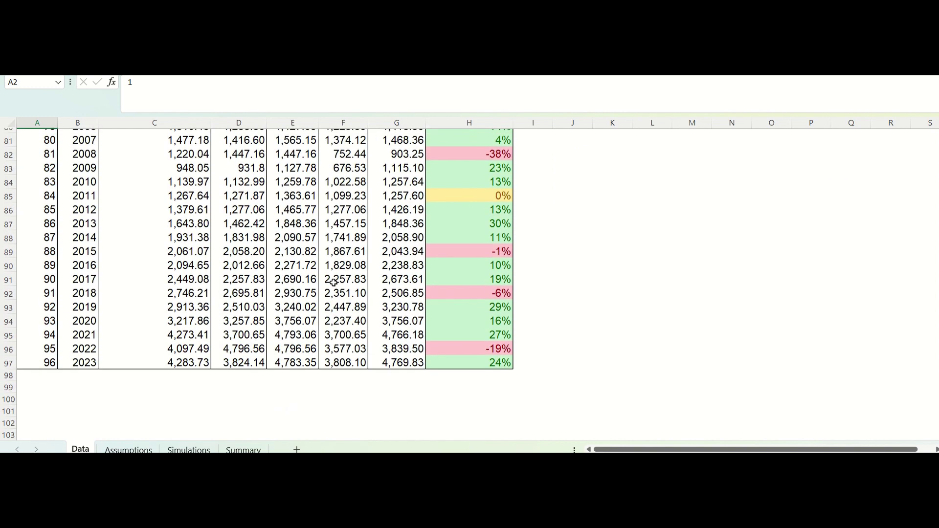
{"action": "scroll", "coordinate": [334, 283], "scroll_direction": "up", "scroll_amount": 20}
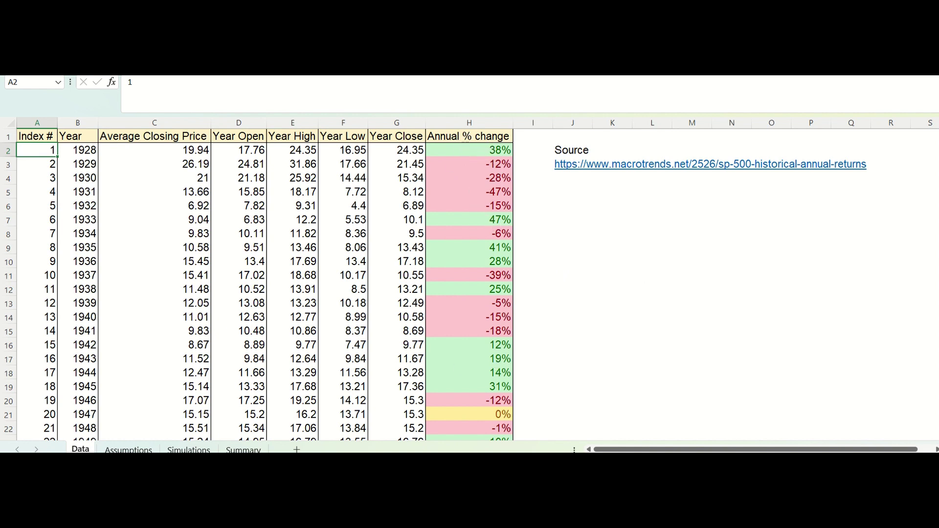
Step: Review the simulation assumptions on the Assumptions sheet against the Annual % change column of the Data sheet
{"action": "left_click", "coordinate": [128, 450]}
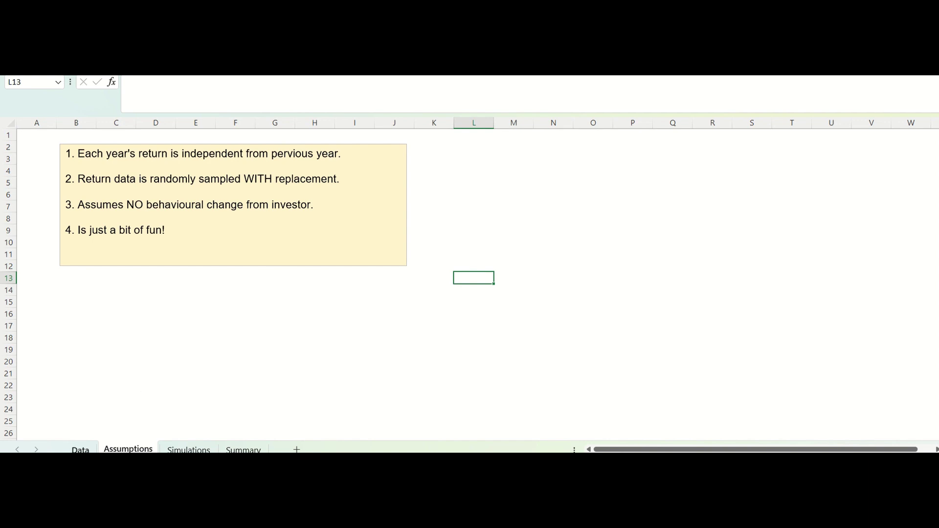
{"action": "left_click", "coordinate": [82, 449]}
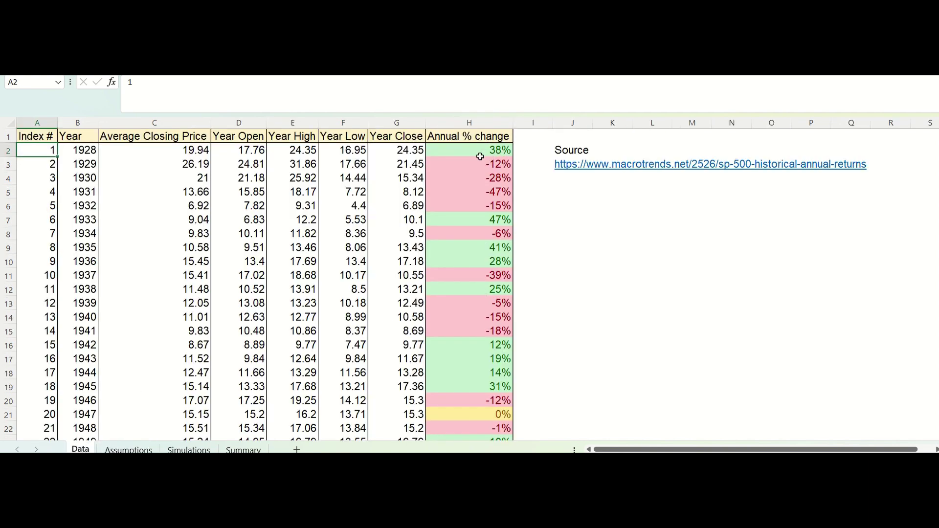
{"action": "left_click", "coordinate": [134, 449]}
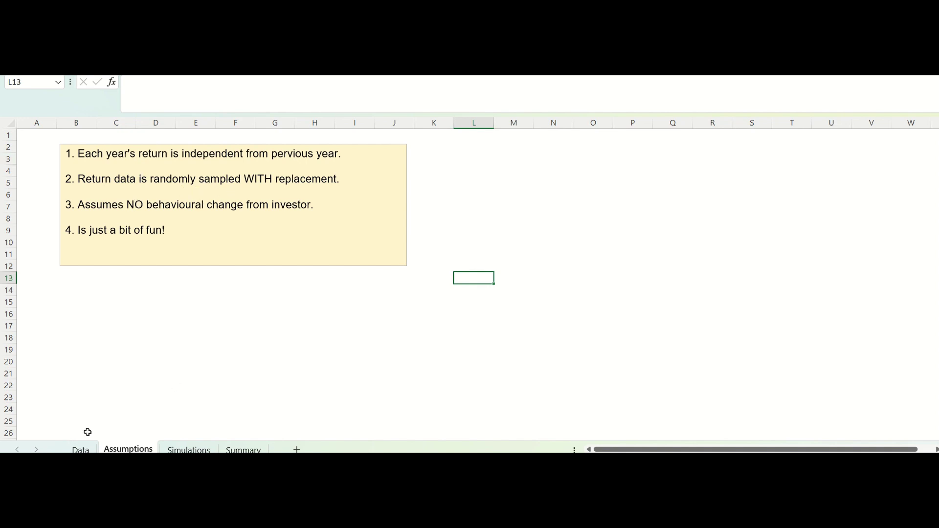
{"action": "left_click", "coordinate": [80, 449]}
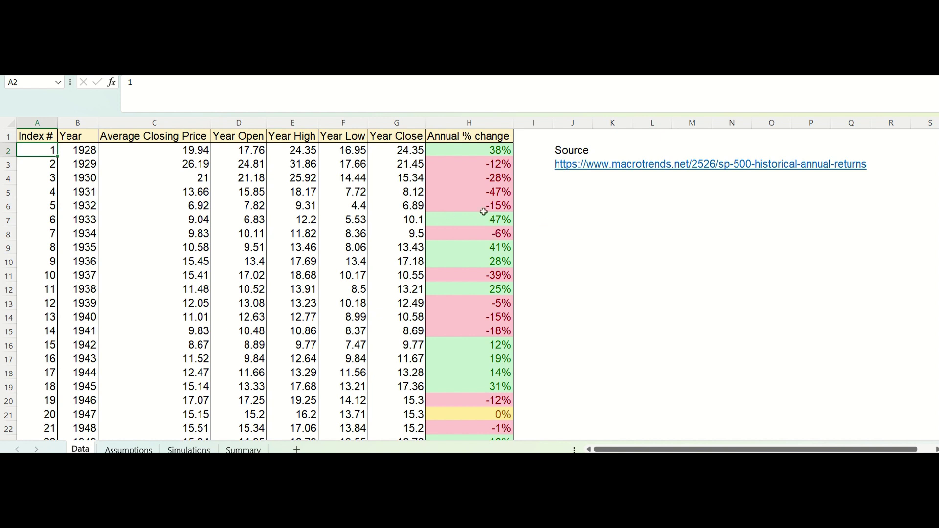
{"action": "left_click", "coordinate": [125, 449]}
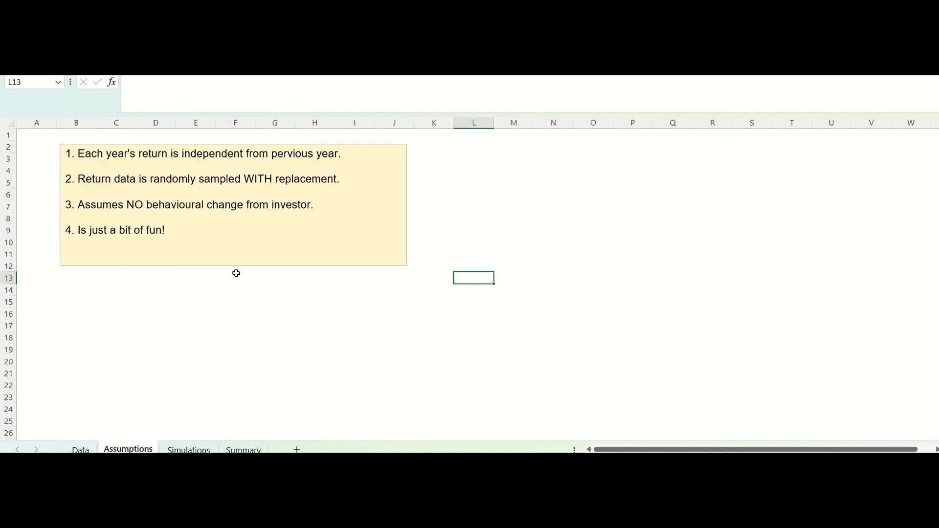
{"action": "left_click", "coordinate": [223, 302]}
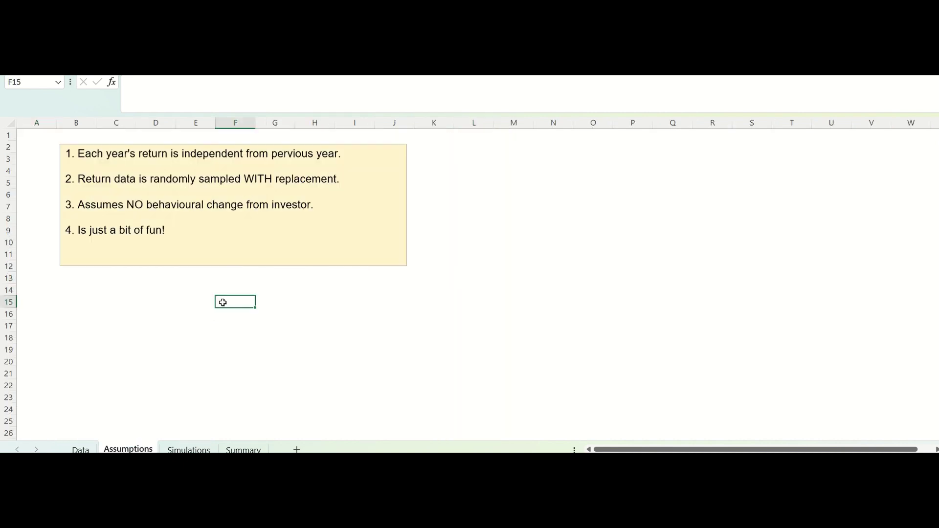
{"action": "left_click", "coordinate": [219, 208]}
{"action": "left_click", "coordinate": [479, 228]}
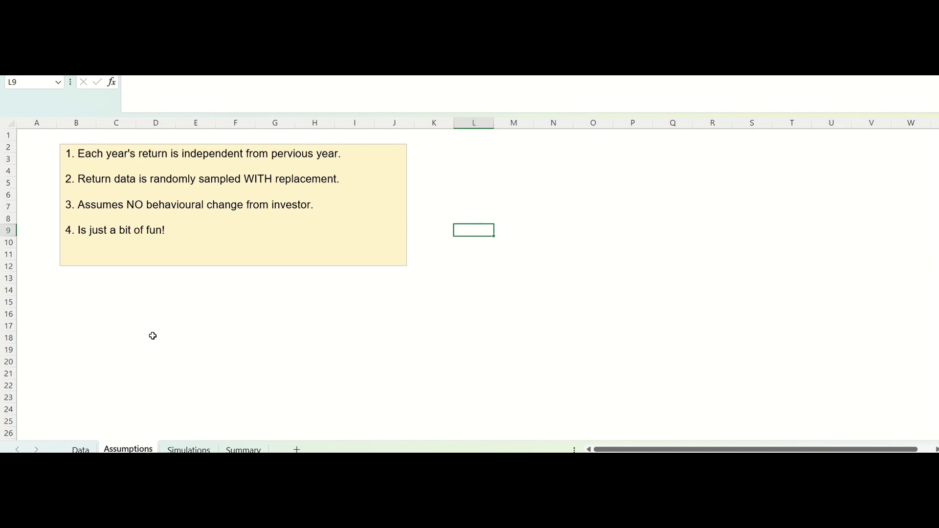
Step: Inspect the run numbers, year headers and the run 1, year 1 formula in cell B3 of the Simulations sheet
{"action": "left_click", "coordinate": [195, 449]}
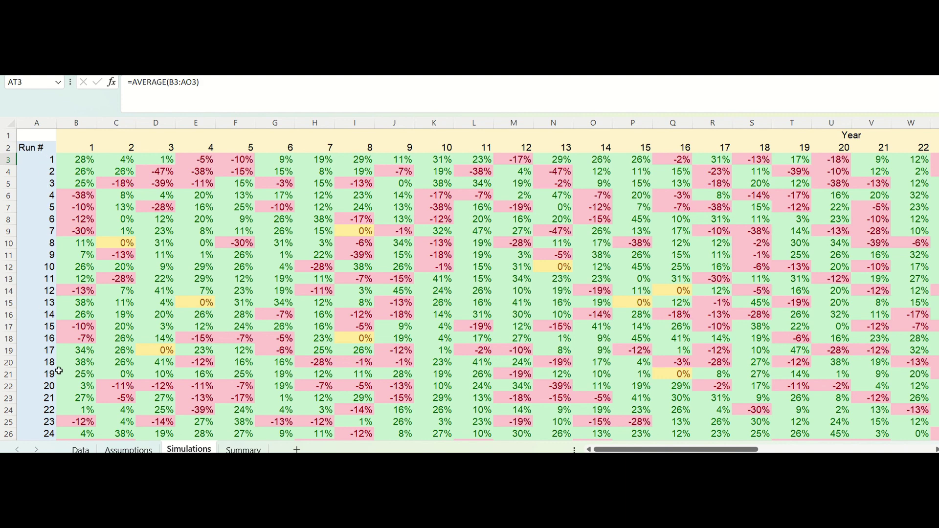
{"action": "left_click", "coordinate": [36, 159]}
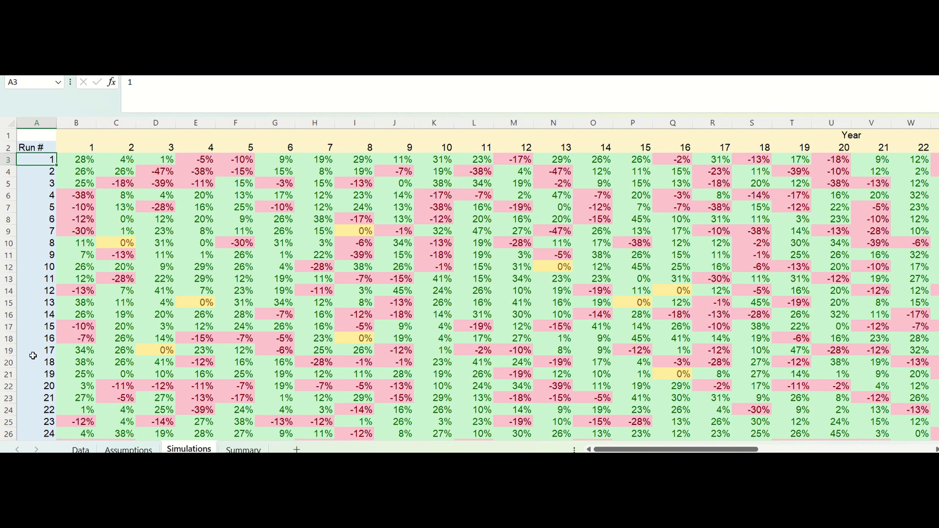
{"action": "left_click", "coordinate": [90, 143]}
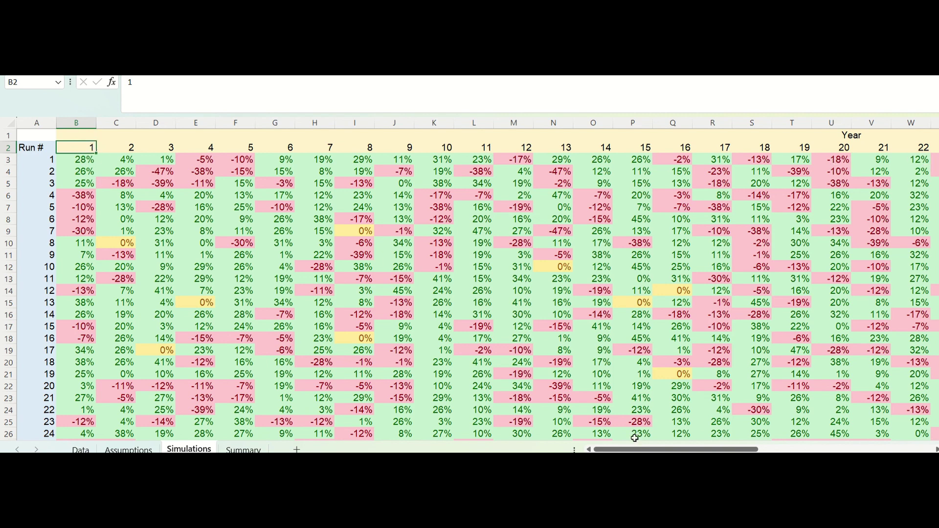
{"action": "left_click", "coordinate": [79, 160]}
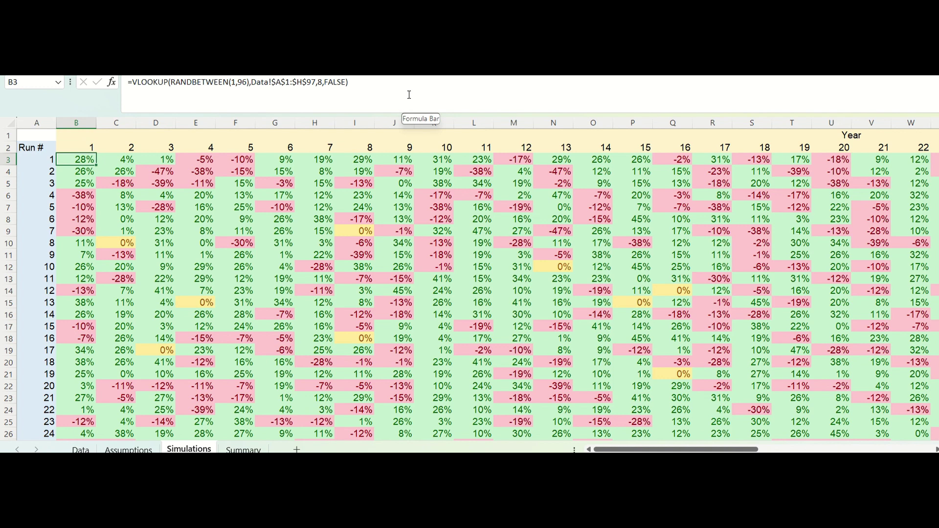
Step: Revisit the Assumptions and Data sheets, then return to the Simulations sheet
{"action": "left_click", "coordinate": [128, 449]}
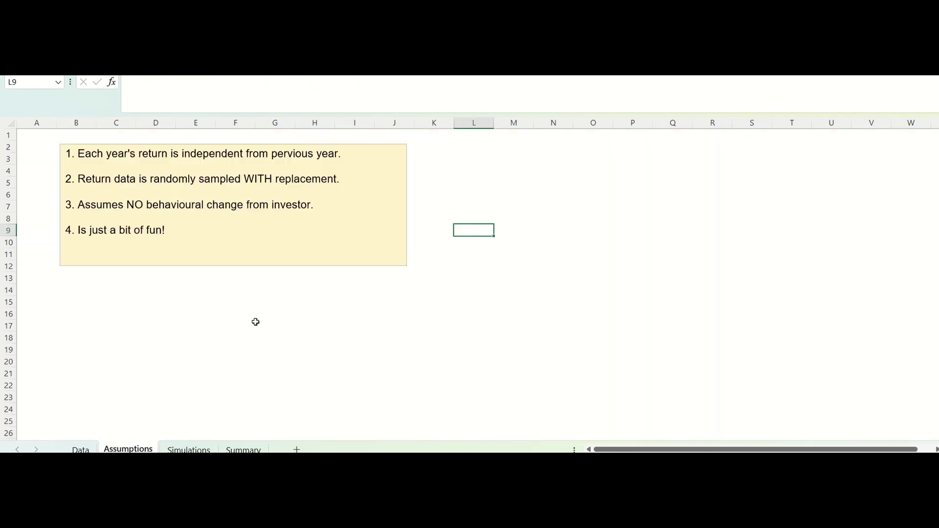
{"action": "left_click", "coordinate": [80, 449]}
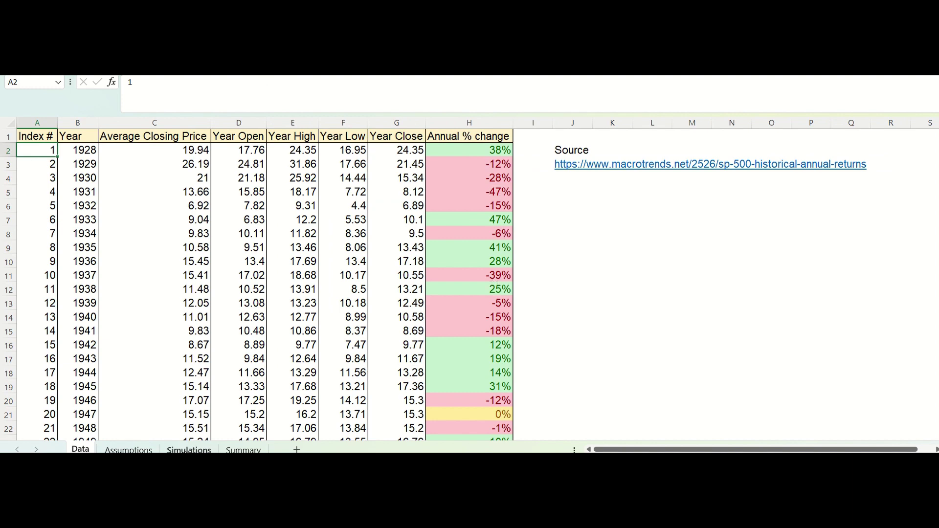
{"action": "left_click", "coordinate": [189, 448]}
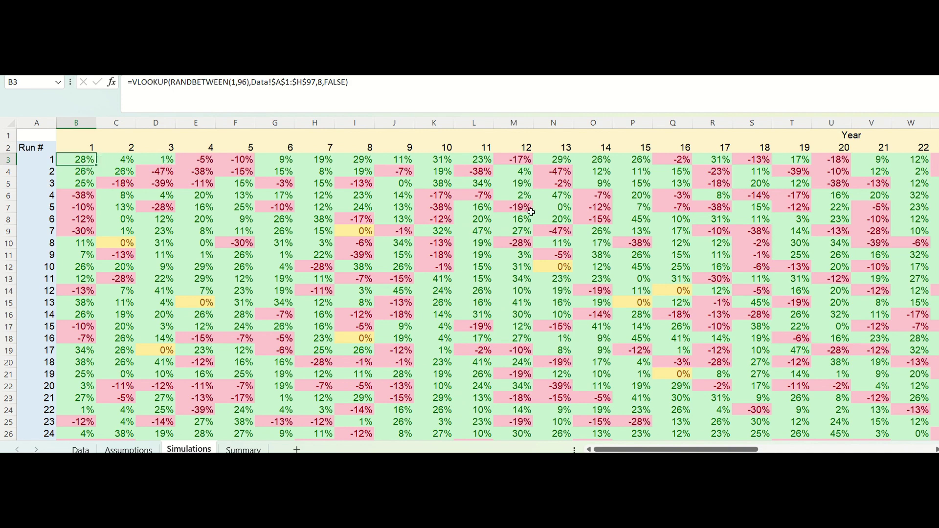
Step: Step through the formulas of run 1 from year 2 to year 6
{"action": "key", "text": "Right"}
{"action": "key", "text": "Right"}
{"action": "key", "text": "Right"}
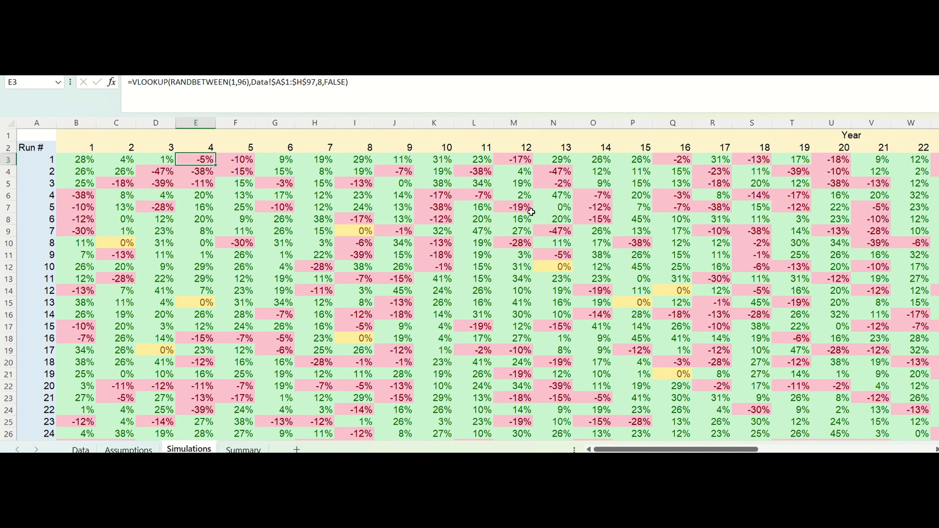
{"action": "key", "text": "Right"}
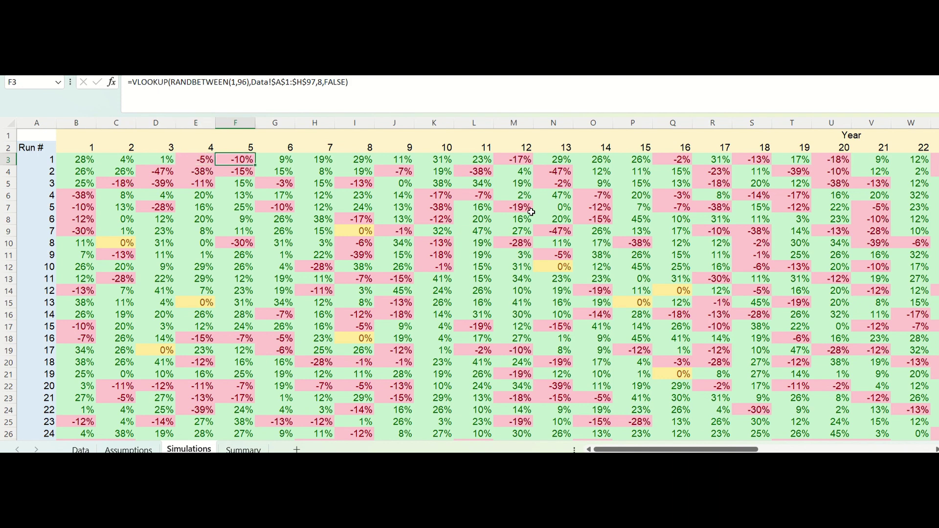
{"action": "key", "text": "Right"}
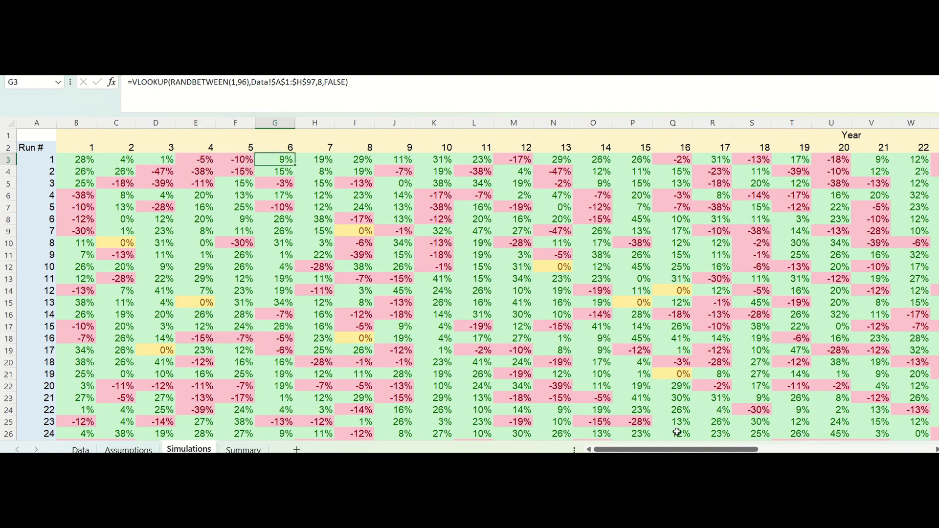
Step: Browse the simulation rows down to run 100,000 and return to the first run
{"action": "mouse_move", "coordinate": [693, 449]}
{"action": "left_mouse_down"}
{"action": "mouse_move", "coordinate": [826, 449]}
{"action": "mouse_move", "coordinate": [697, 450]}
{"action": "left_mouse_up"}
{"action": "scroll", "coordinate": [333, 231], "scroll_direction": "down", "scroll_amount": 14}
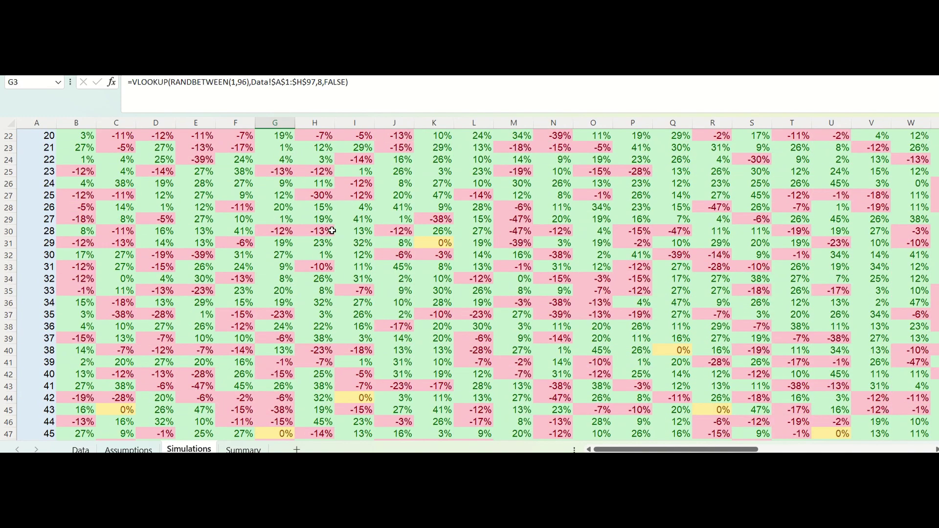
{"action": "scroll", "coordinate": [333, 228], "scroll_direction": "down", "scroll_amount": 20}
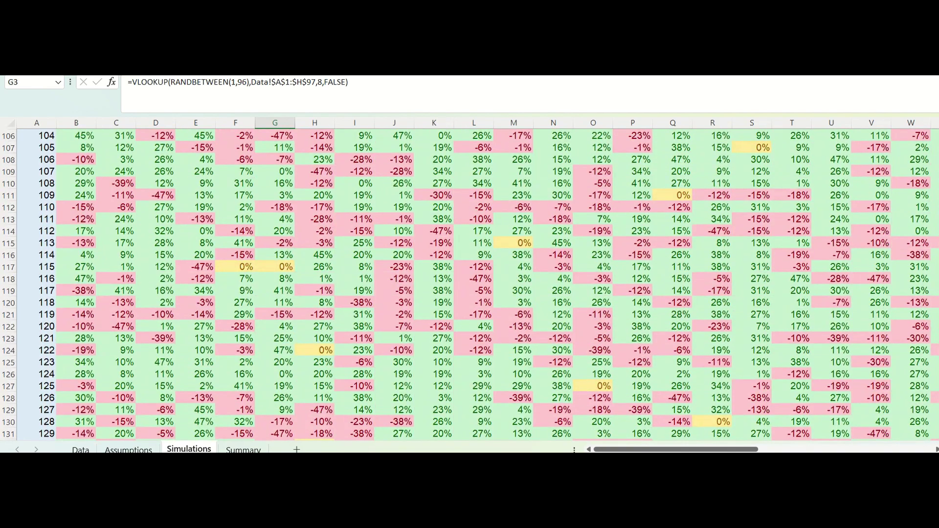
{"action": "left_click_drag", "start_coordinate": [935, 136], "coordinate": [933, 437]}
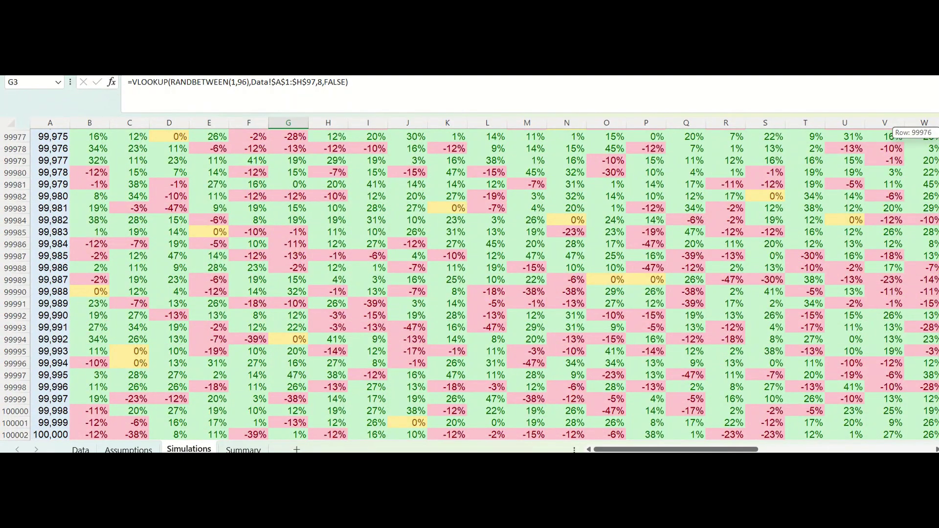
{"action": "left_click_drag", "start_coordinate": [934, 437], "coordinate": [933, 136]}
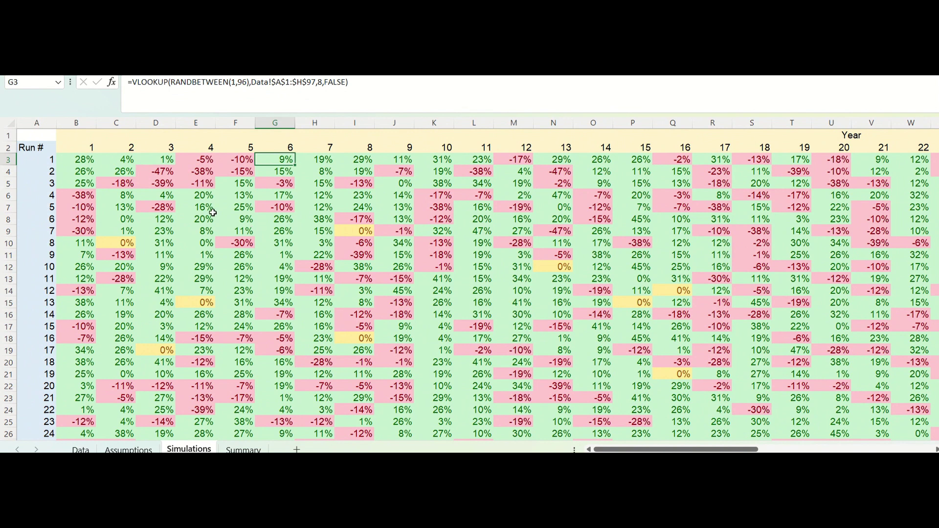
Step: Re-enter the existing VLOOKUP formula in cell B3 to recalculate the random simulation returns
{"action": "left_click", "coordinate": [76, 158]}
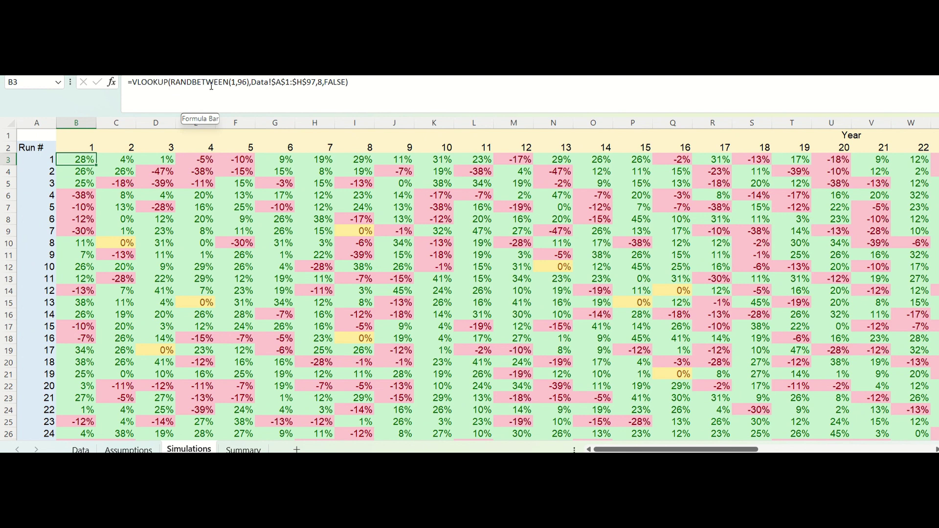
{"action": "left_click", "coordinate": [364, 89]}
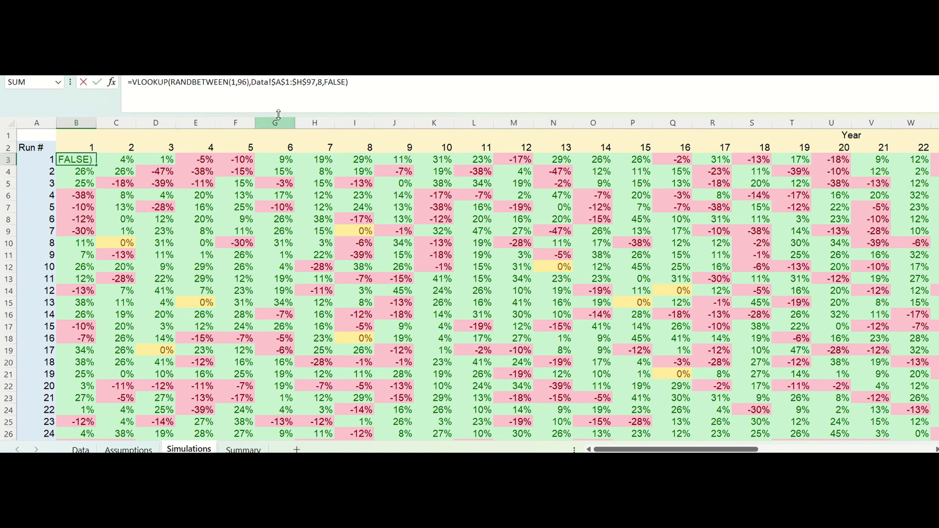
{"action": "left_click", "coordinate": [145, 210]}
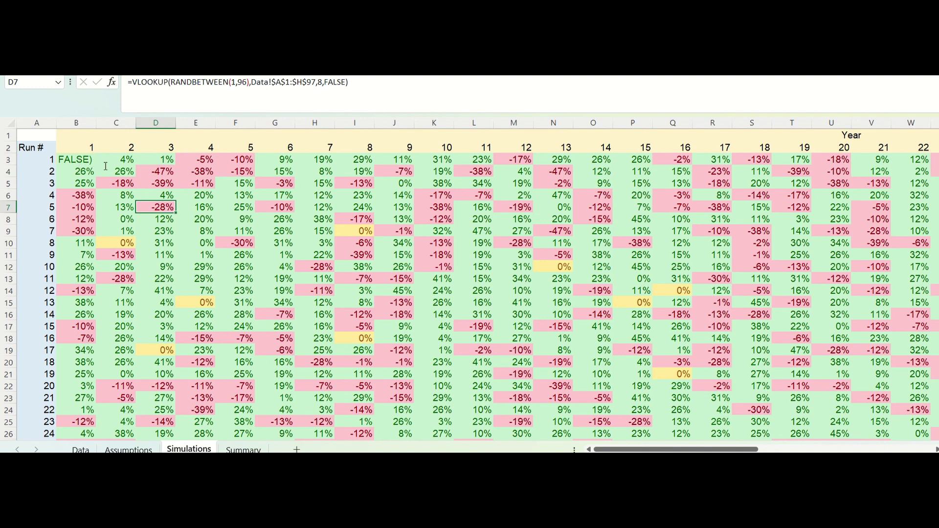
{"action": "key", "text": "Return"}
Step: Compare the VLOOKUP formula in cell B3 with the Index # and Annual % change columns of the Data sheet
{"action": "left_click", "coordinate": [69, 159]}
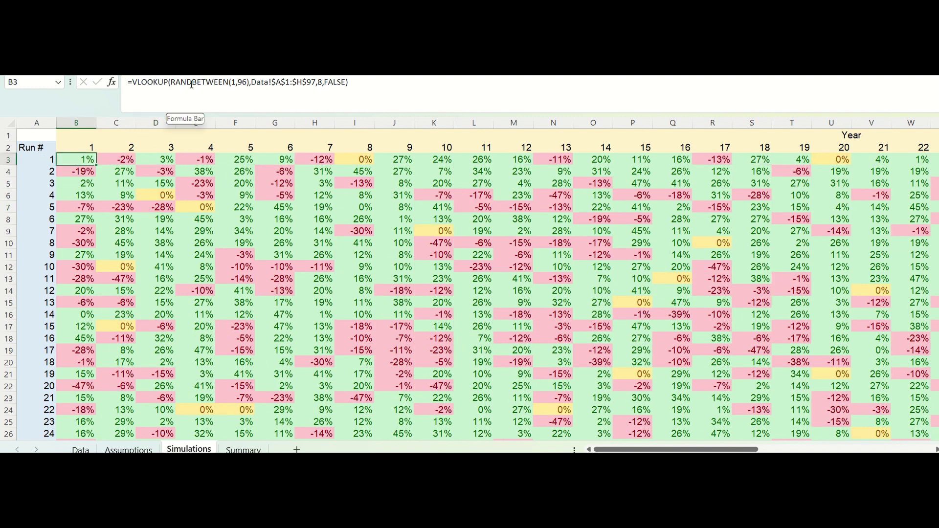
{"action": "left_click", "coordinate": [142, 449]}
{"action": "left_click", "coordinate": [88, 449]}
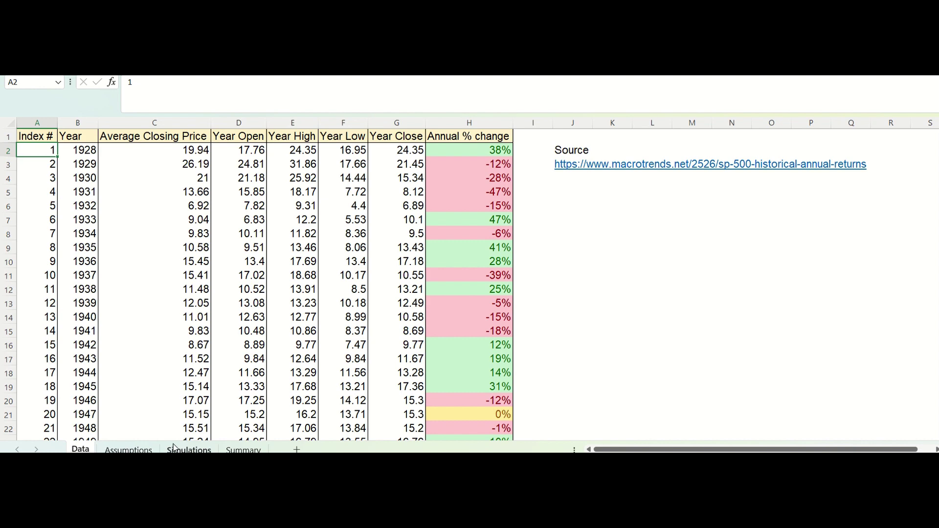
{"action": "left_click", "coordinate": [189, 449]}
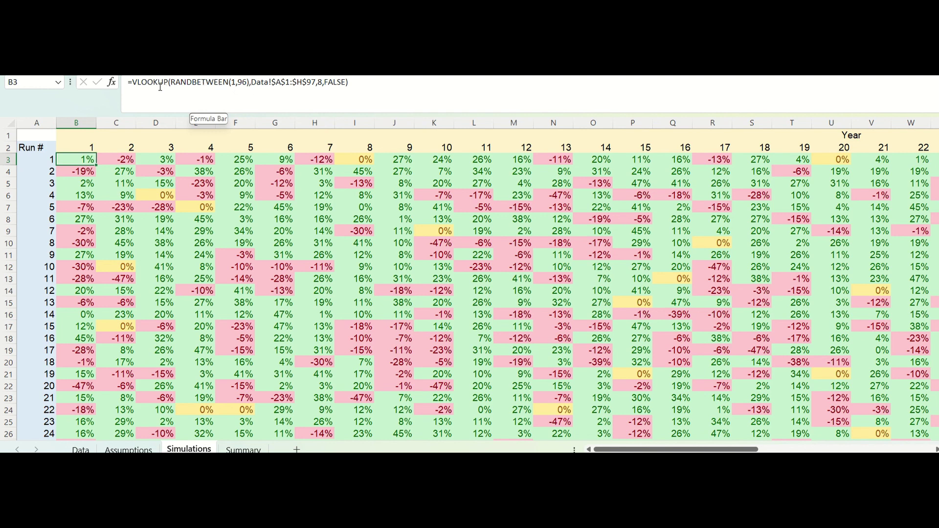
{"action": "left_click", "coordinate": [80, 448]}
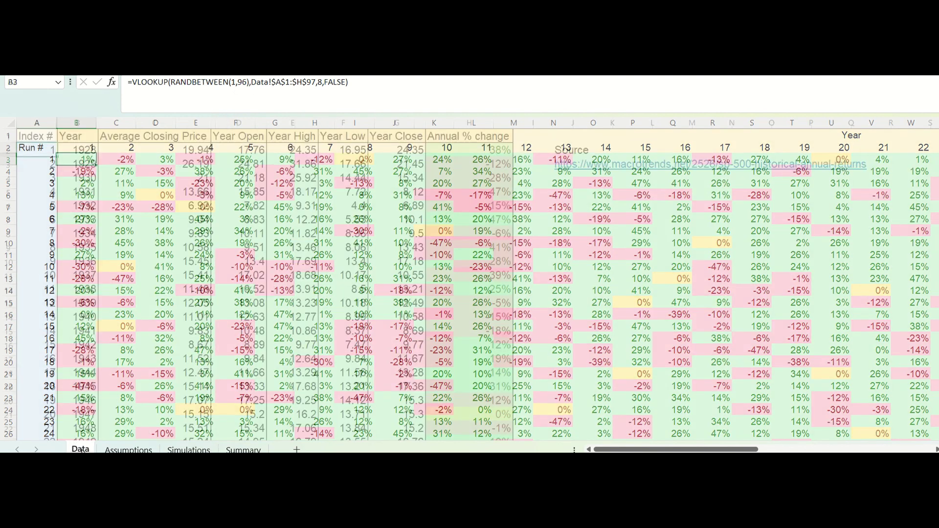
{"action": "left_click", "coordinate": [31, 193]}
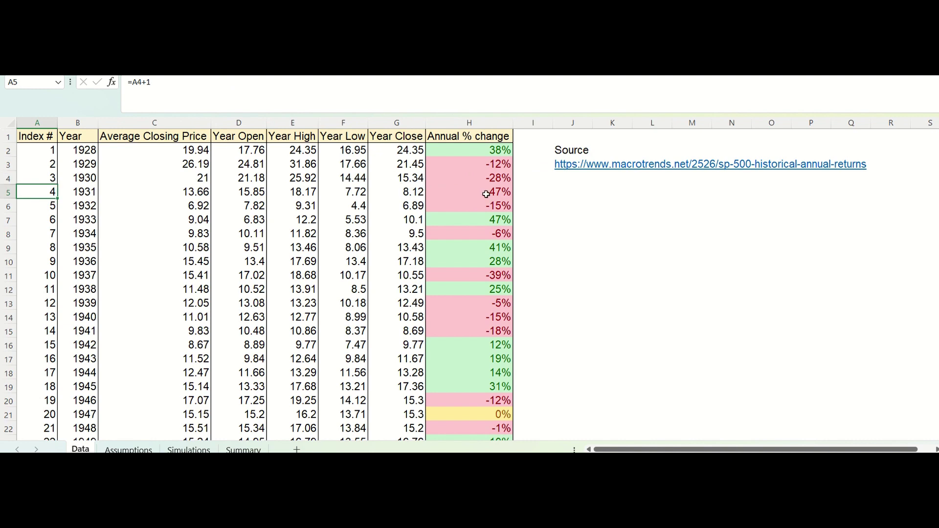
{"action": "left_click", "coordinate": [205, 448]}
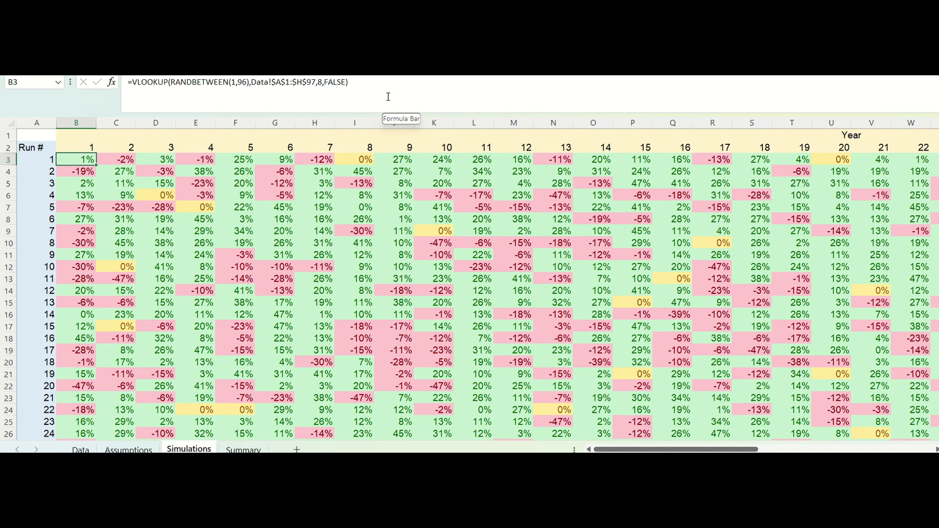
Step: Re-enter the existing formula for run 4, year 9 in cell J6 to regenerate all simulated returns
{"action": "left_click", "coordinate": [381, 195]}
{"action": "left_click", "coordinate": [397, 94]}
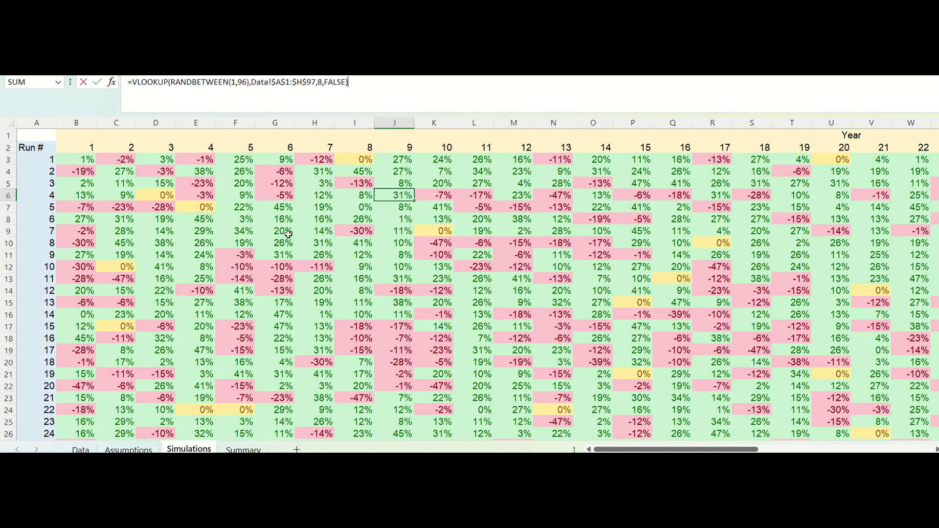
{"action": "key", "text": "Return"}
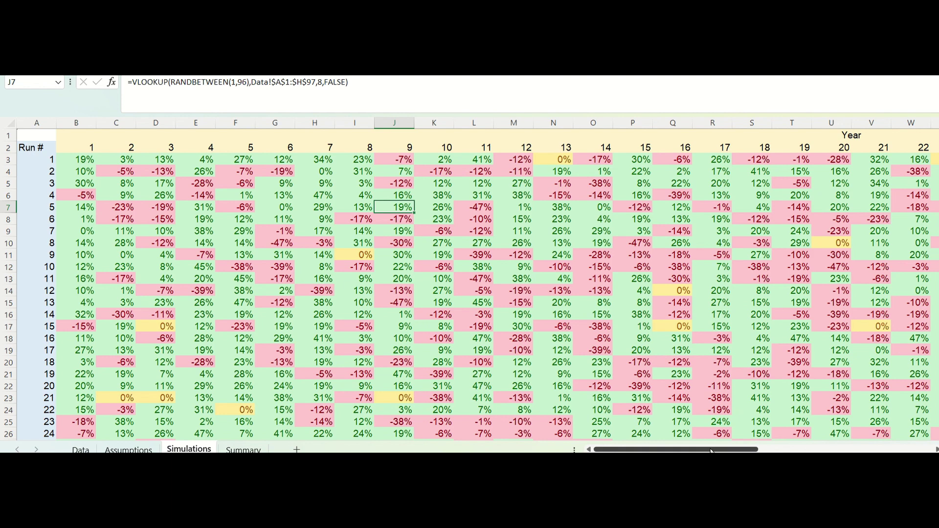
Step: Compare the 3-year AVERAGE formula in cell AP3 with run 1's returns for years 1 to 3 in cells B3 to D3
{"action": "left_click_drag", "start_coordinate": [714, 451], "coordinate": [915, 450]}
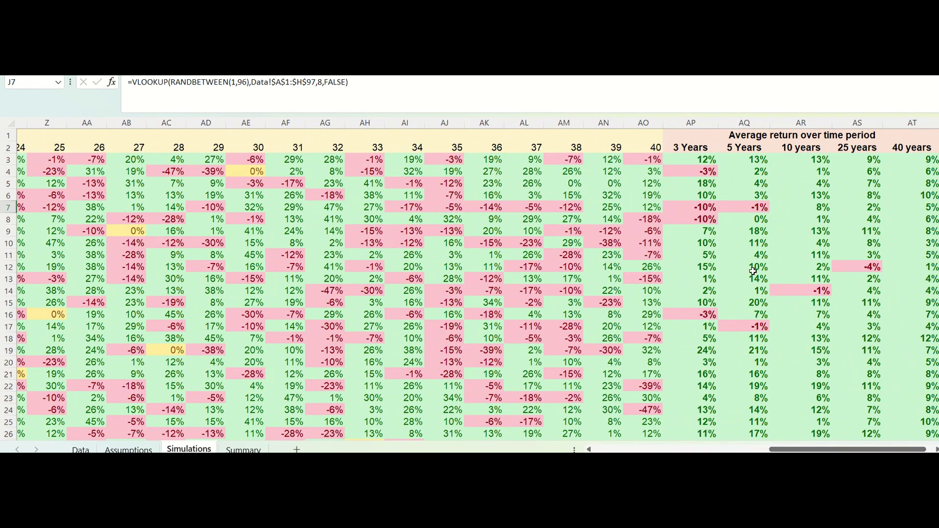
{"action": "left_click", "coordinate": [814, 134]}
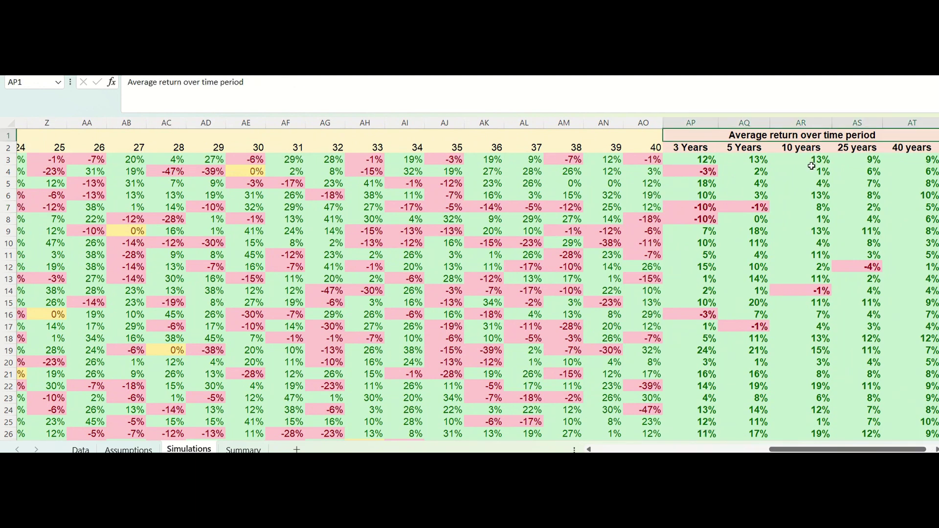
{"action": "left_click", "coordinate": [705, 160]}
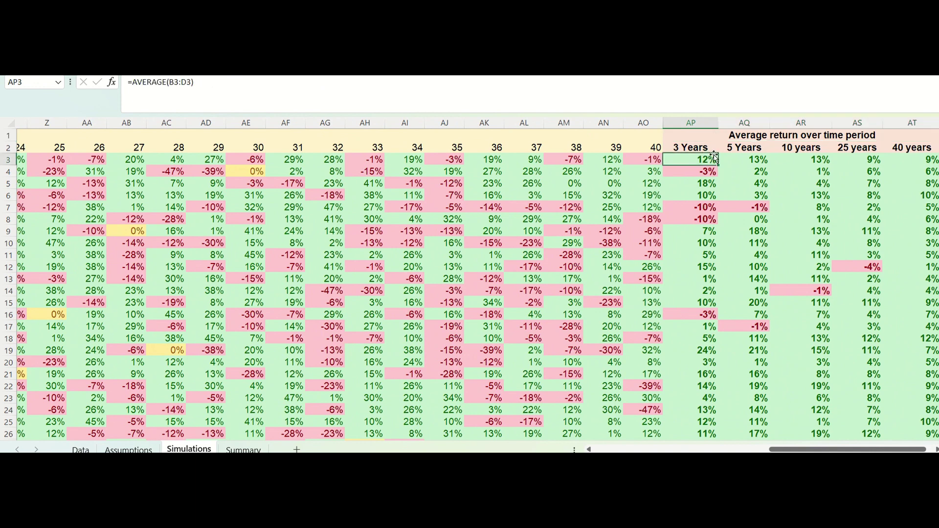
{"action": "left_click_drag", "start_coordinate": [821, 448], "coordinate": [643, 448]}
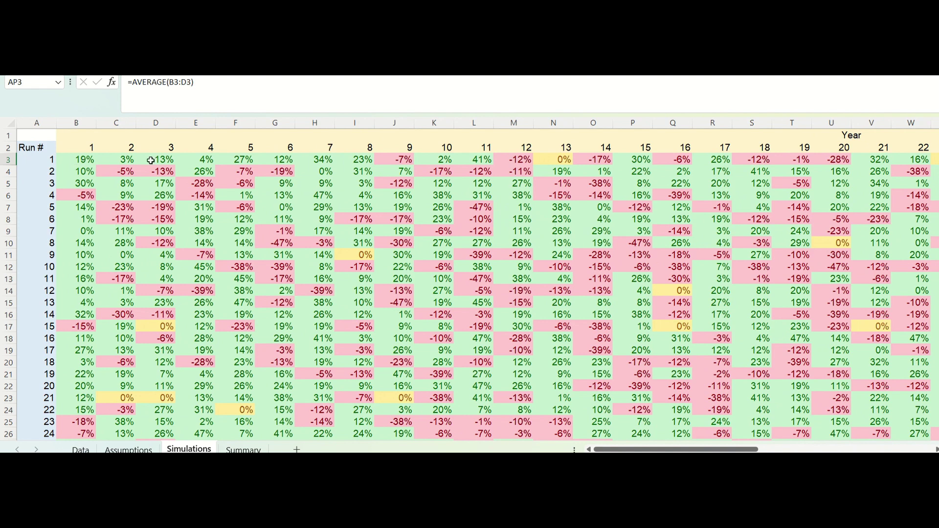
{"action": "left_click", "coordinate": [75, 159]}
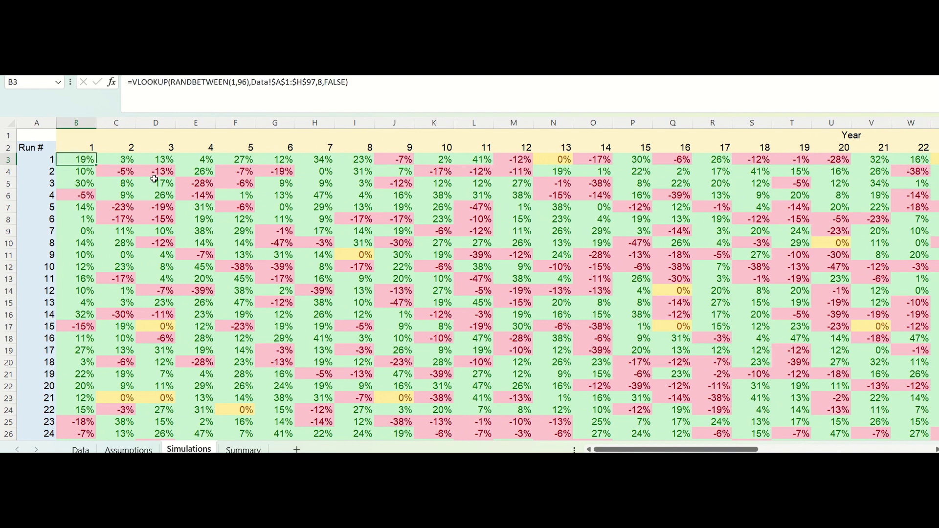
{"action": "left_click", "coordinate": [126, 165]}
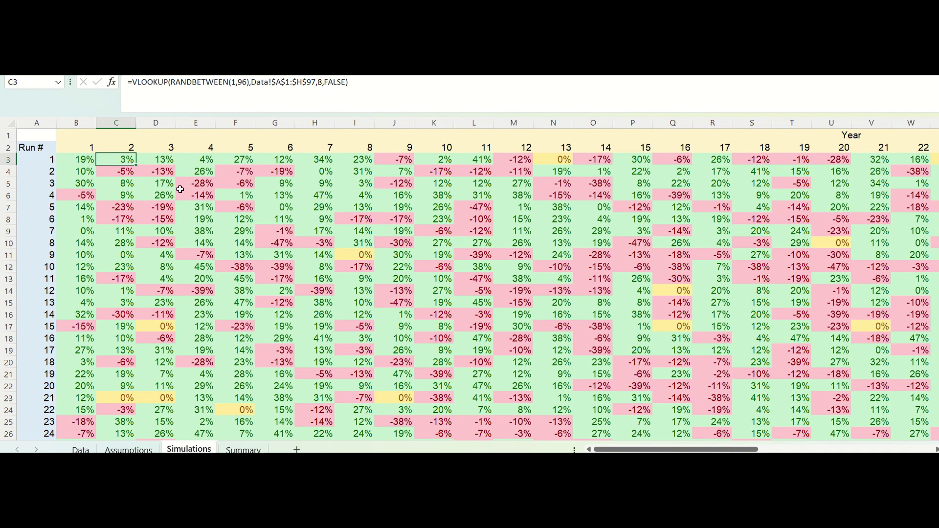
{"action": "left_click", "coordinate": [161, 157]}
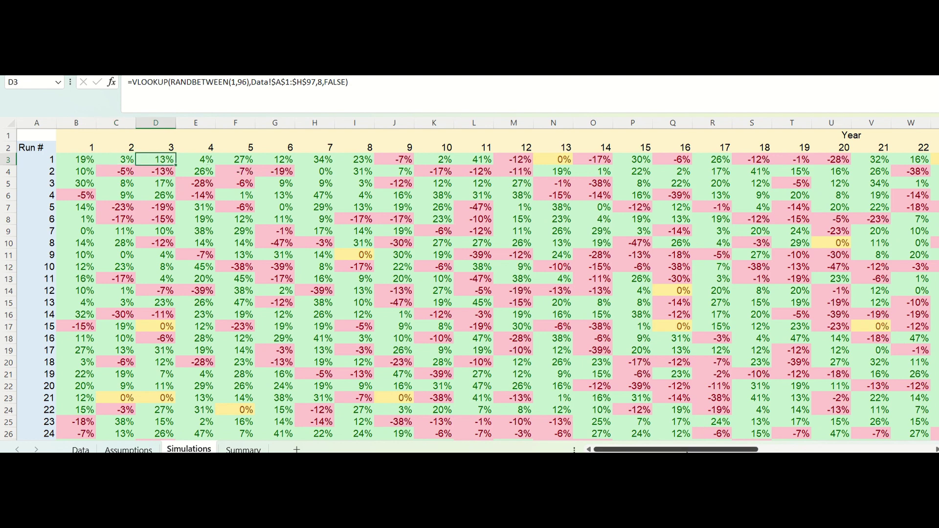
Step: Change the merged heading in cell AP1 to "Average yearly return over time period"
{"action": "left_click_drag", "start_coordinate": [686, 450], "coordinate": [859, 450]}
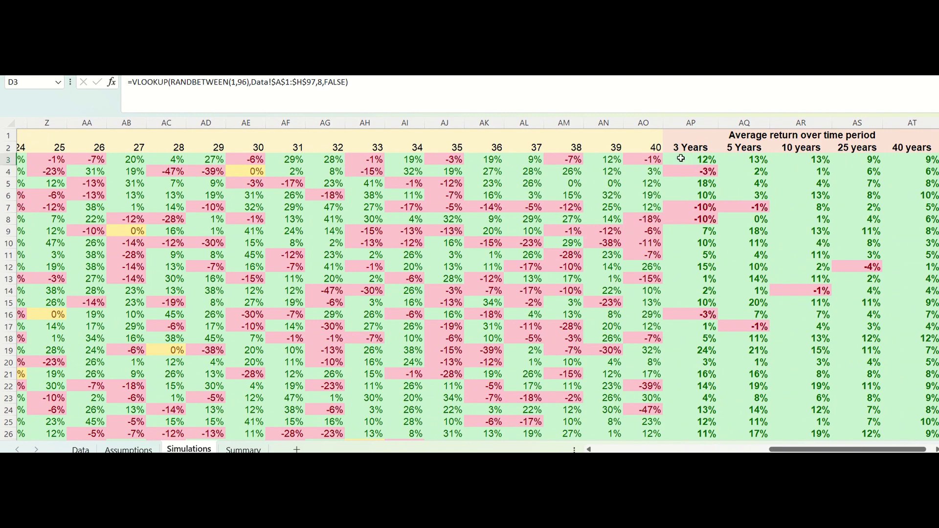
{"action": "left_click", "coordinate": [778, 136]}
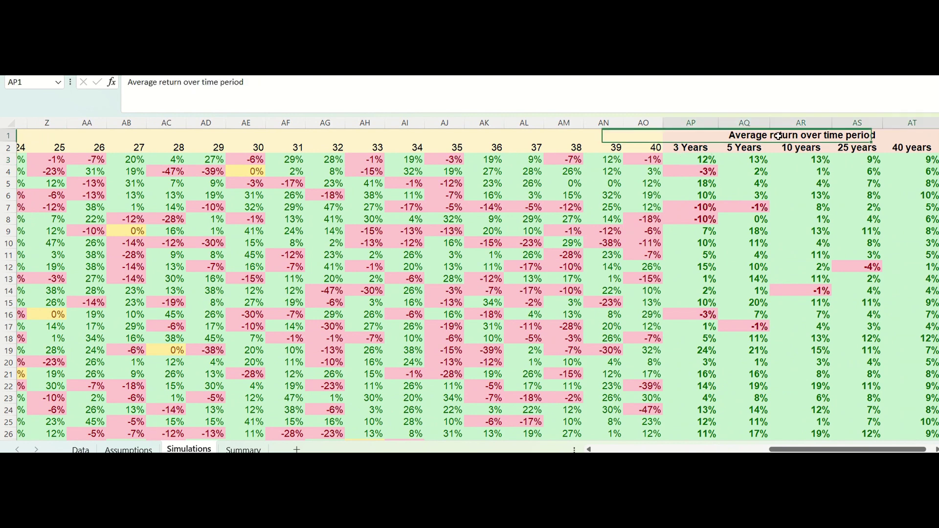
{"action": "left_click", "coordinate": [162, 83]}
{"action": "type", "text": "yearly"}
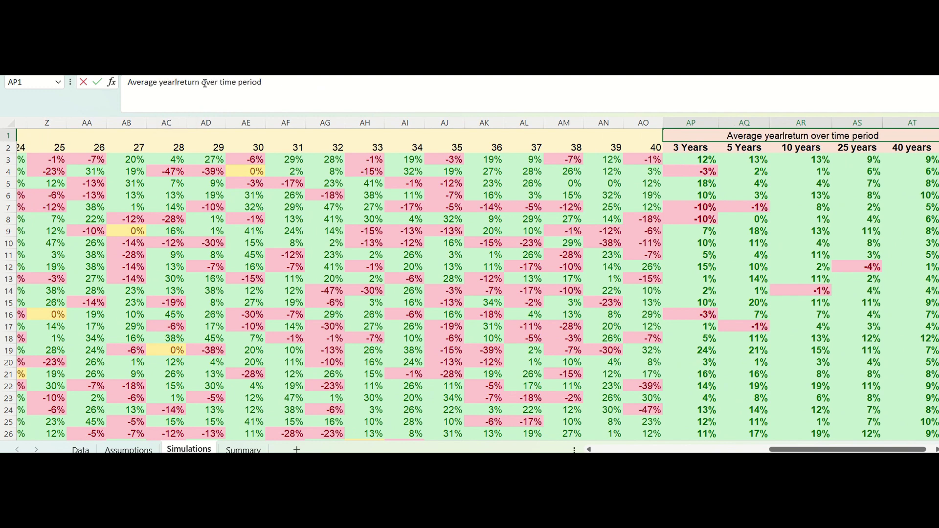
{"action": "key", "text": "Return"}
Step: Check run 1's 3-year average in cell AP3 against its first three yearly returns
{"action": "left_click", "coordinate": [704, 160]}
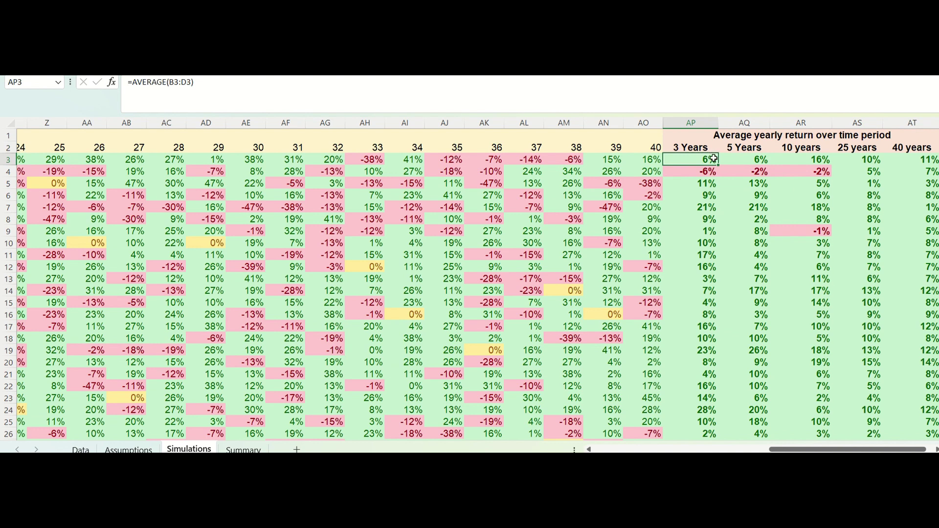
{"action": "left_click_drag", "start_coordinate": [837, 448], "coordinate": [635, 440]}
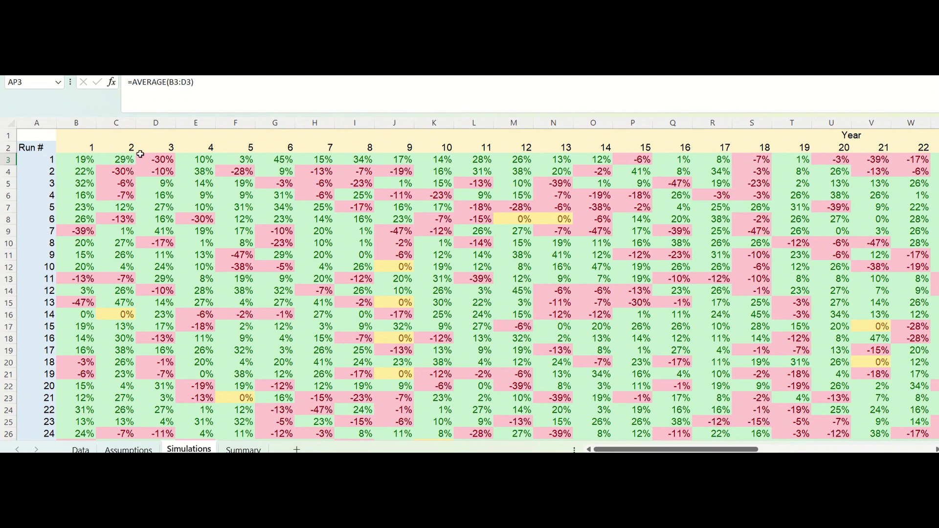
{"action": "left_click_drag", "start_coordinate": [674, 449], "coordinate": [851, 449]}
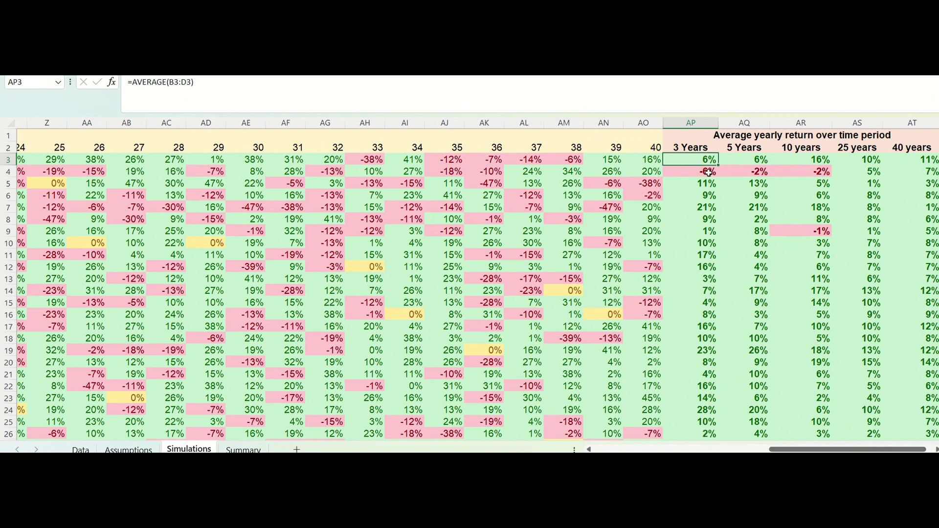
Step: Inspect run 1's 5-, 10-, 25- and 40-year AVERAGE formulas in cells AQ3 to AT3, then return to the 3-year average
{"action": "left_click", "coordinate": [739, 159]}
{"action": "key", "text": "F2"}
{"action": "mouse_move", "coordinate": [781, 449]}
{"action": "left_mouse_down"}
{"action": "mouse_move", "coordinate": [606, 450]}
{"action": "mouse_move", "coordinate": [785, 450]}
{"action": "left_mouse_up"}
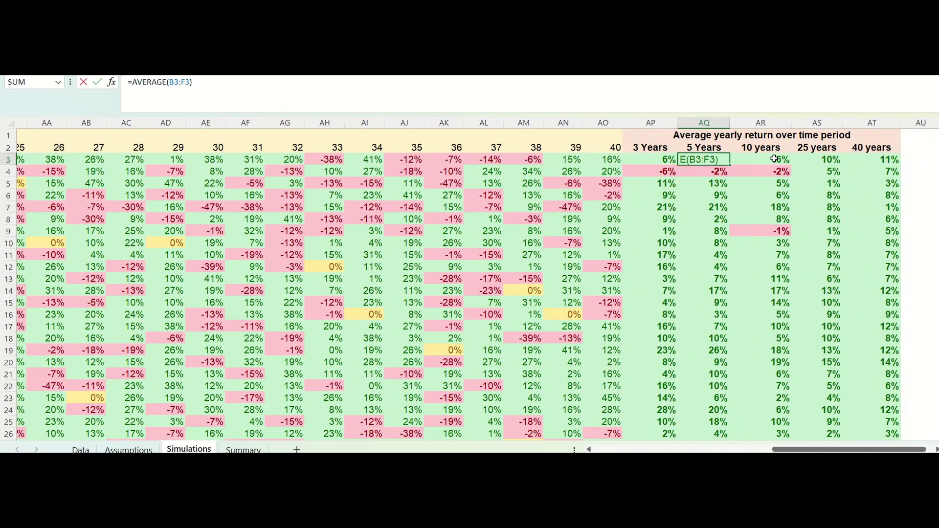
{"action": "key", "text": "Tab"}
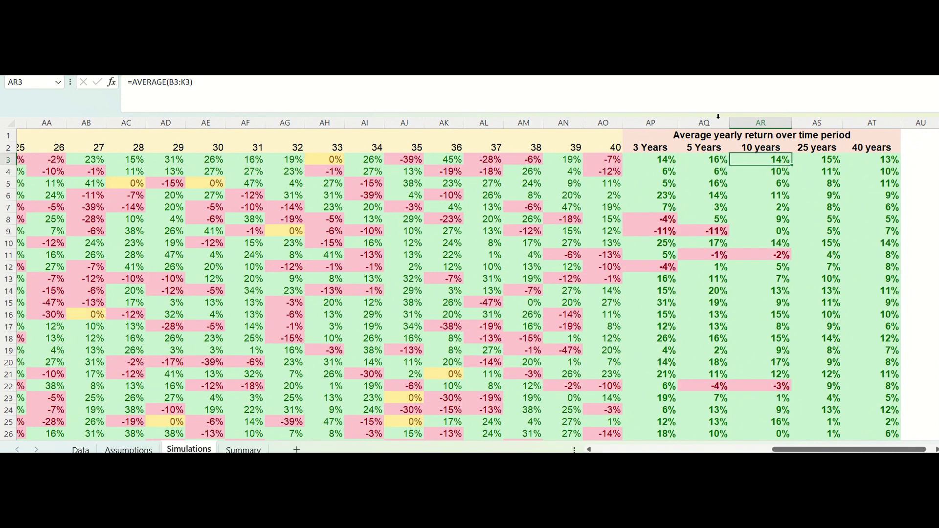
{"action": "left_click", "coordinate": [817, 161]}
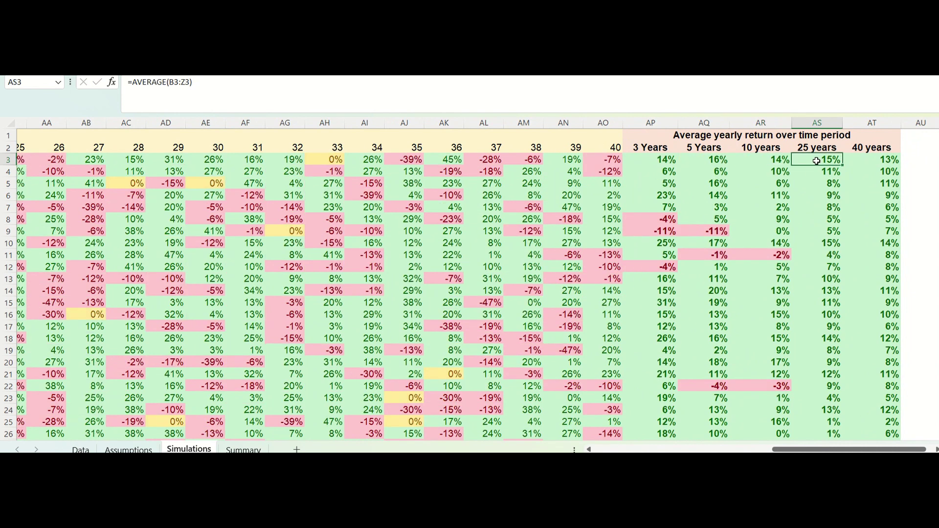
{"action": "left_click", "coordinate": [872, 164]}
{"action": "double_click", "coordinate": [872, 164]}
{"action": "left_click_drag", "start_coordinate": [849, 449], "coordinate": [723, 450]}
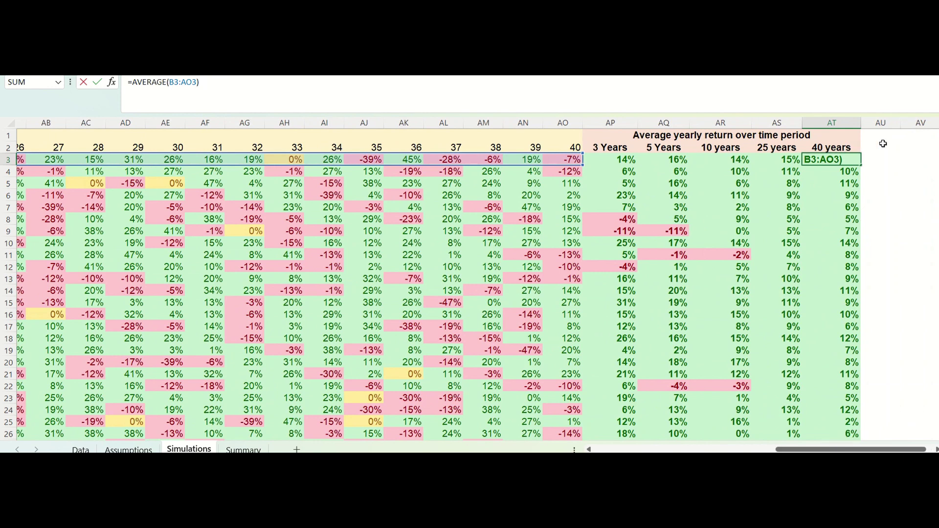
{"action": "left_click", "coordinate": [912, 164]}
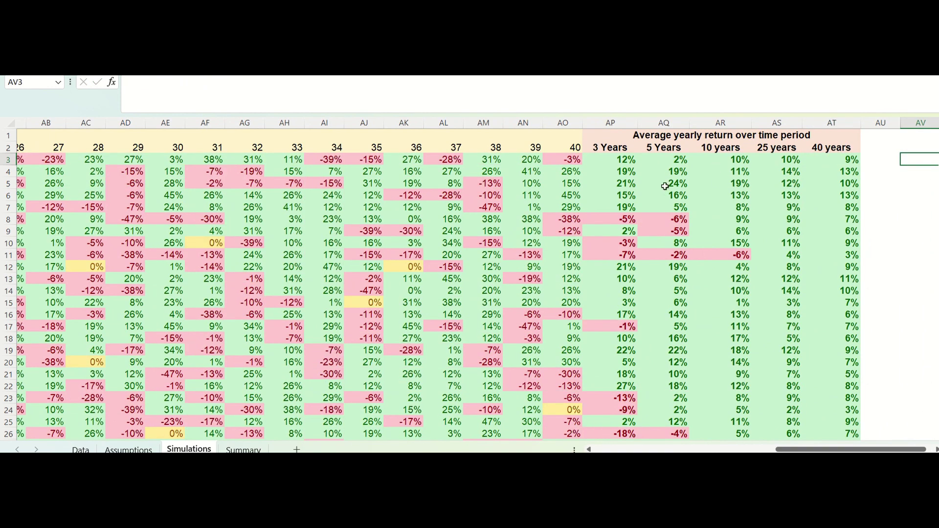
{"action": "left_click", "coordinate": [612, 160]}
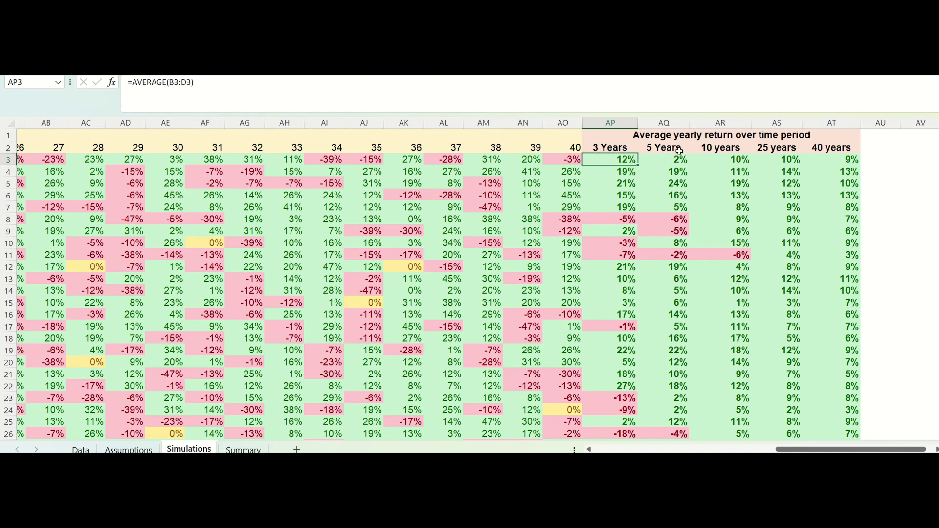
Step: Open the Summary sheet and review the simulation results heading and the investing periods from 3 to 40 years
{"action": "left_click", "coordinate": [242, 449]}
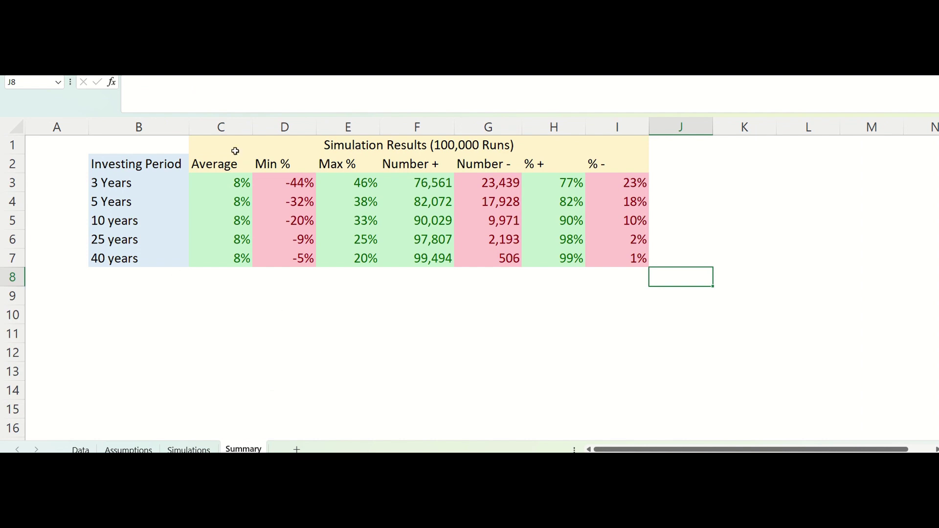
{"action": "left_click", "coordinate": [347, 141]}
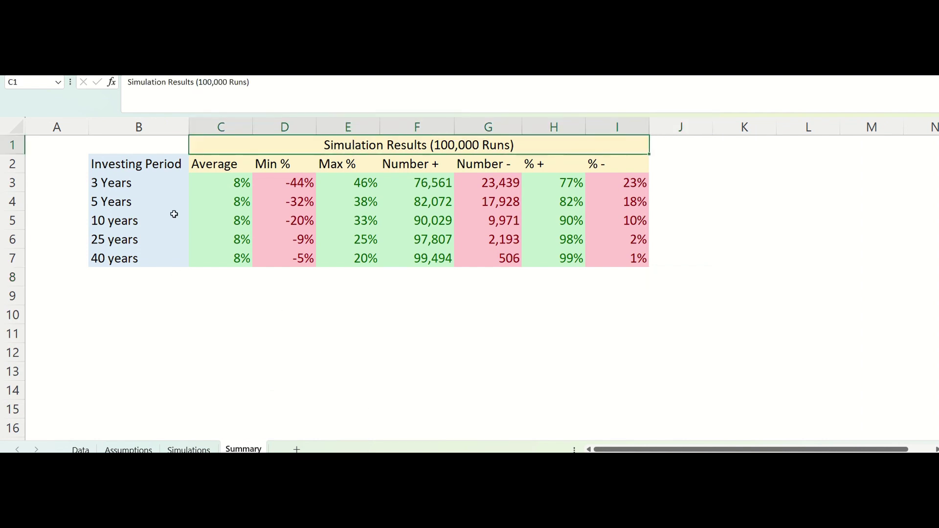
{"action": "left_click", "coordinate": [176, 169]}
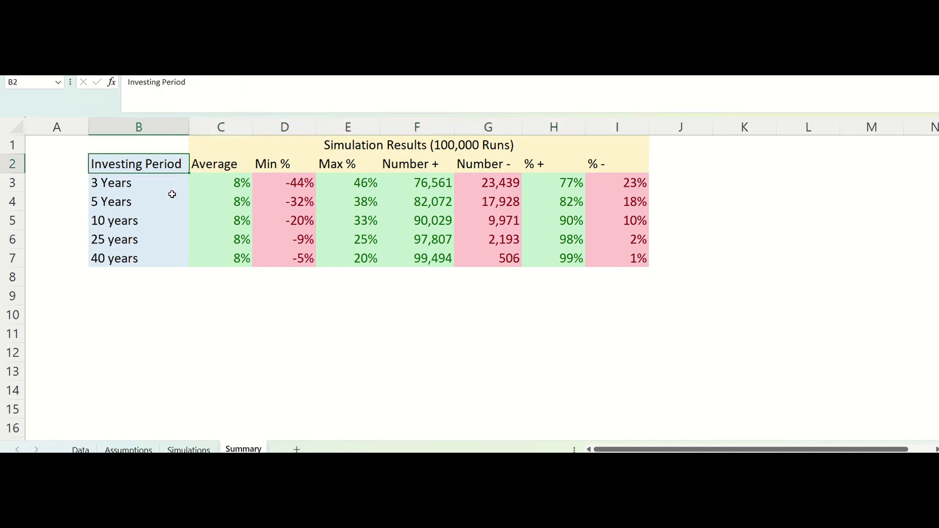
{"action": "left_click", "coordinate": [170, 183]}
{"action": "left_click", "coordinate": [163, 206]}
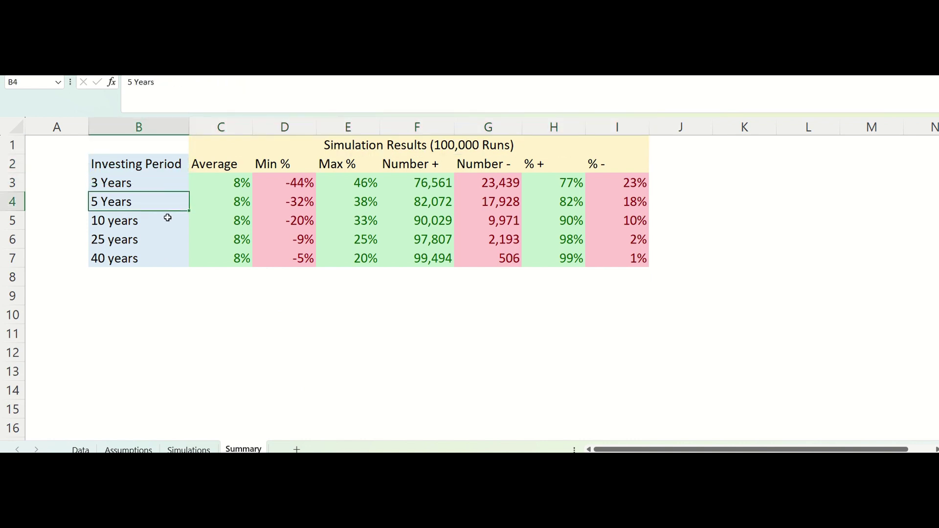
{"action": "left_click", "coordinate": [168, 218]}
{"action": "left_click", "coordinate": [174, 256]}
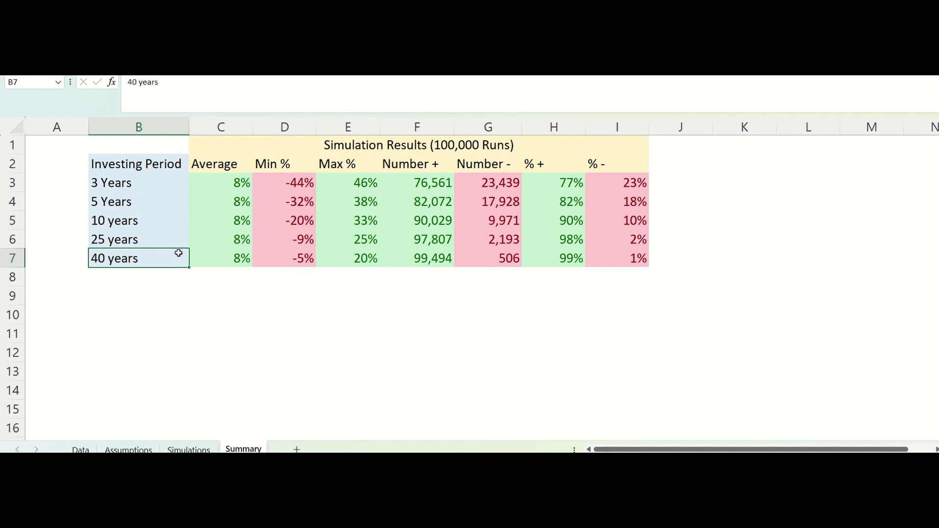
Step: Examine the Average column formulas on the Summary sheet for the 3-, 5- and 40-year investing periods
{"action": "left_click", "coordinate": [217, 176]}
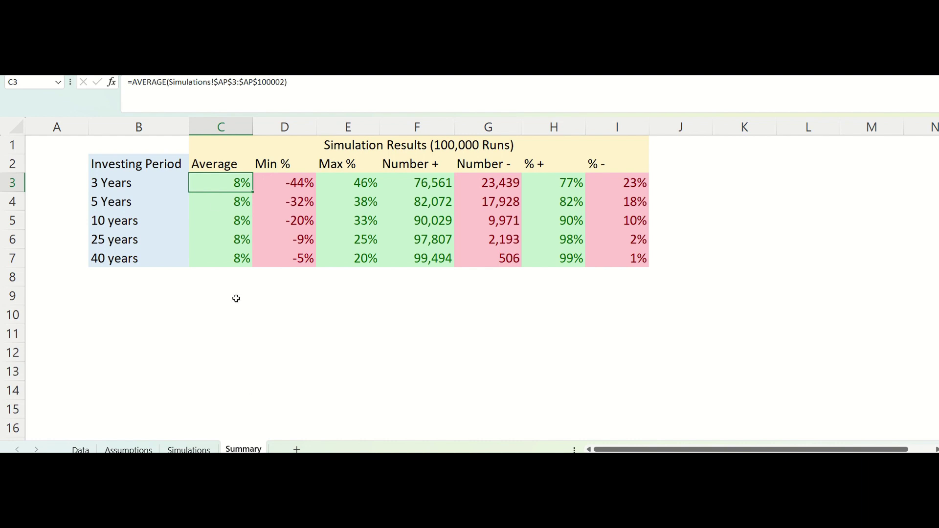
{"action": "left_click", "coordinate": [226, 195]}
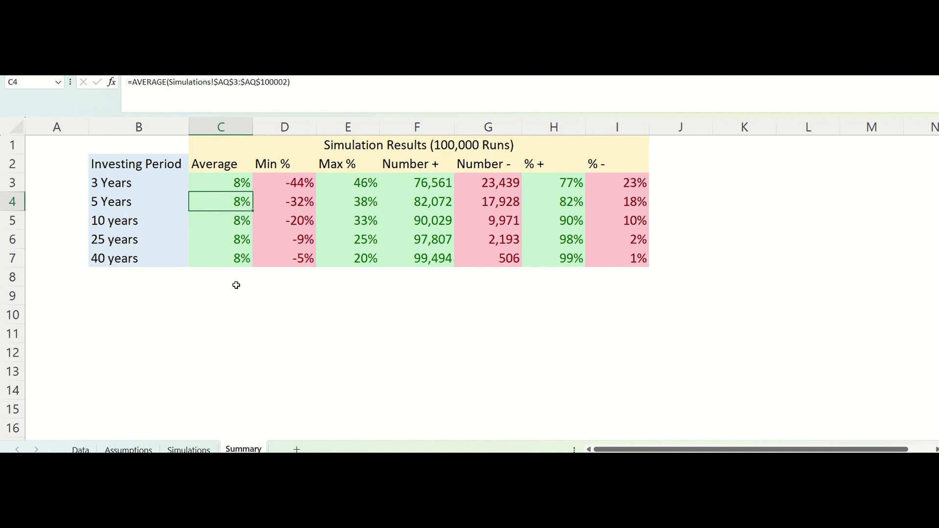
{"action": "left_click", "coordinate": [224, 181]}
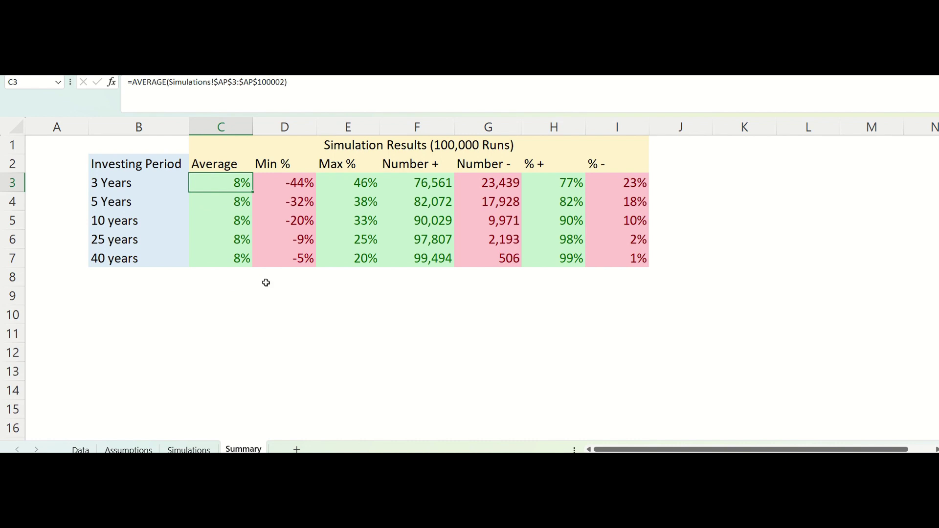
{"action": "left_click", "coordinate": [243, 263]}
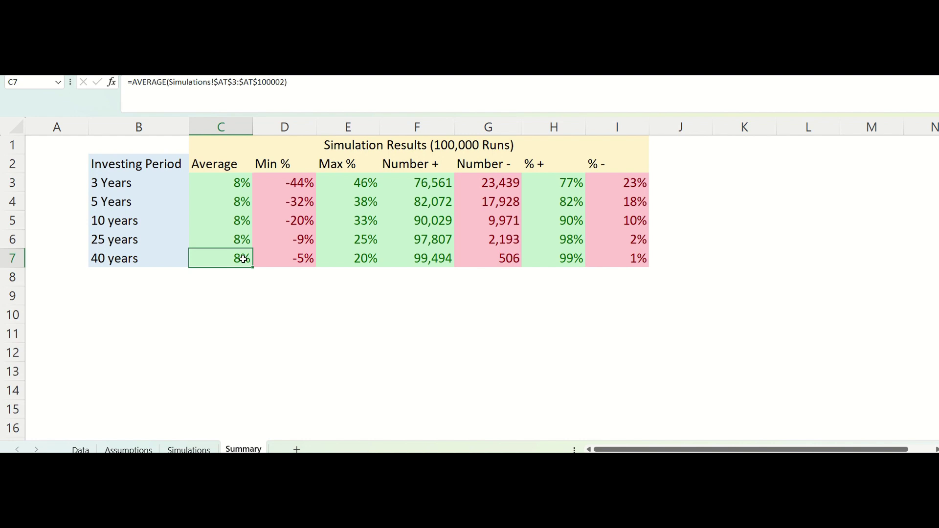
Step: Compare the Min % and Max % results for the 3-year and 40-year investing periods, referring back to the 3-year average
{"action": "left_click", "coordinate": [307, 188]}
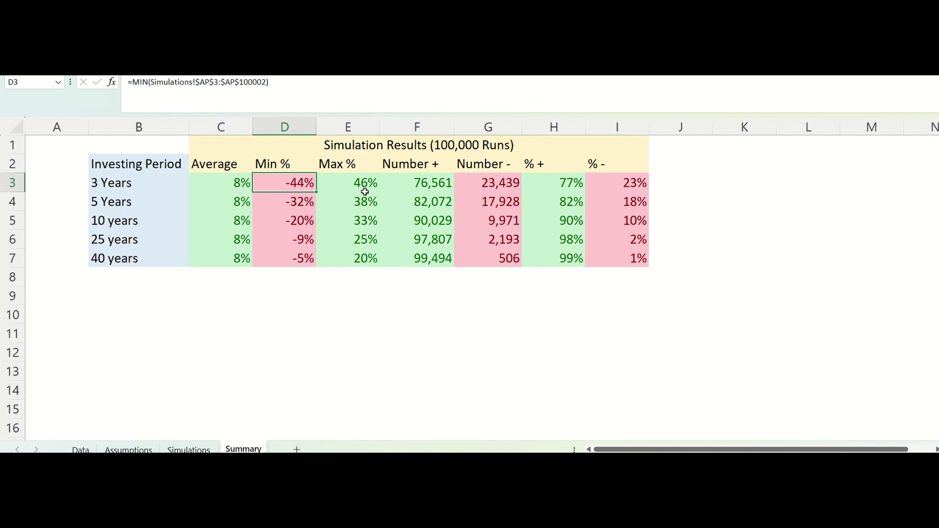
{"action": "left_click", "coordinate": [235, 187]}
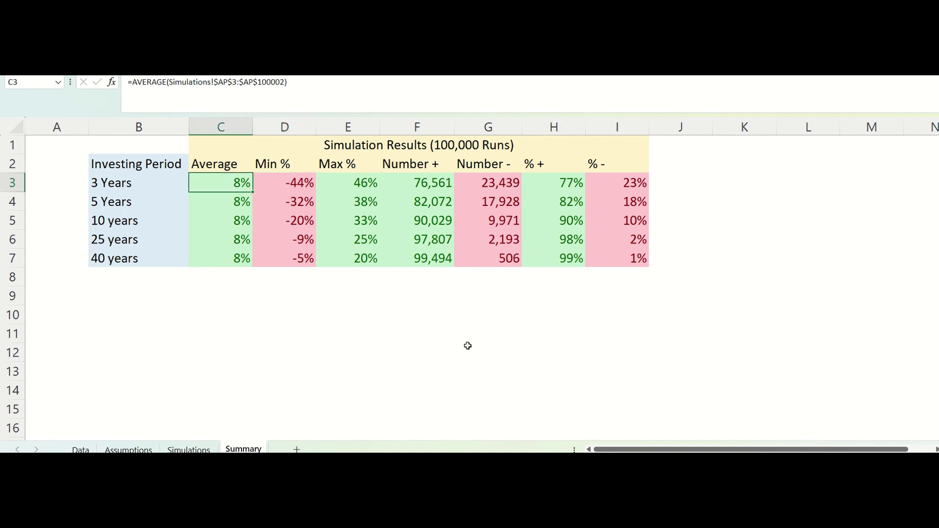
{"action": "left_click", "coordinate": [307, 192]}
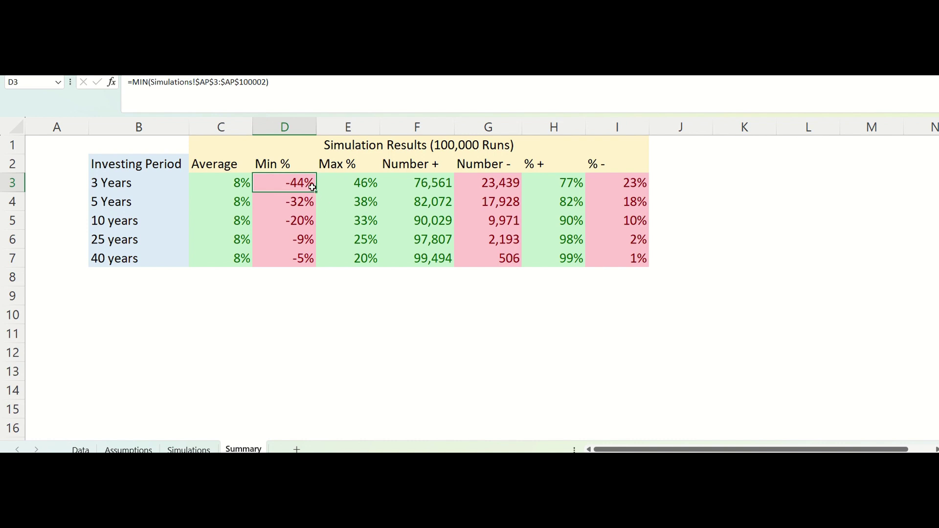
{"action": "left_click", "coordinate": [363, 188]}
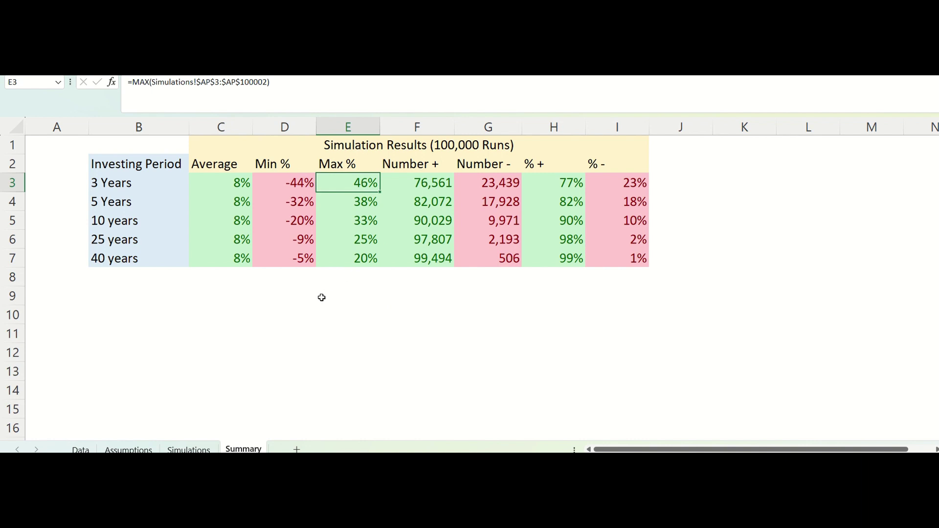
{"action": "left_click", "coordinate": [301, 259]}
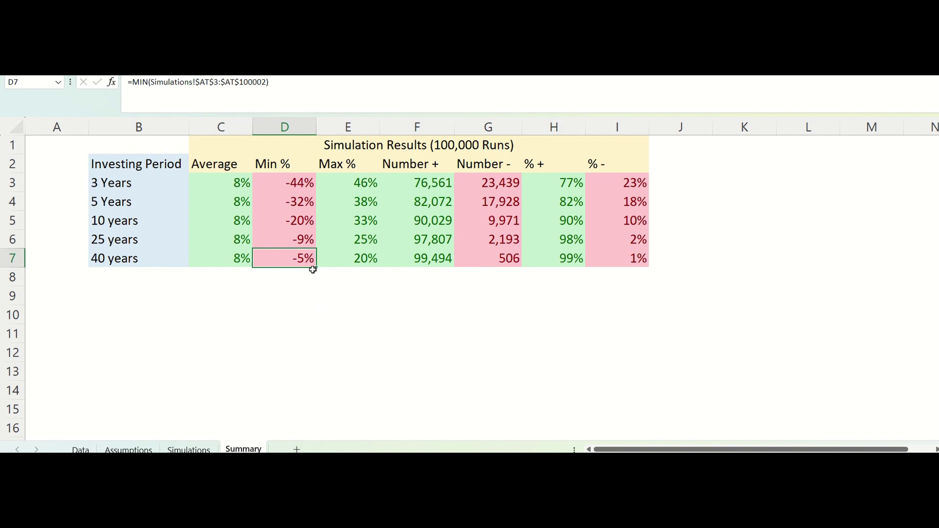
{"action": "left_click", "coordinate": [351, 262]}
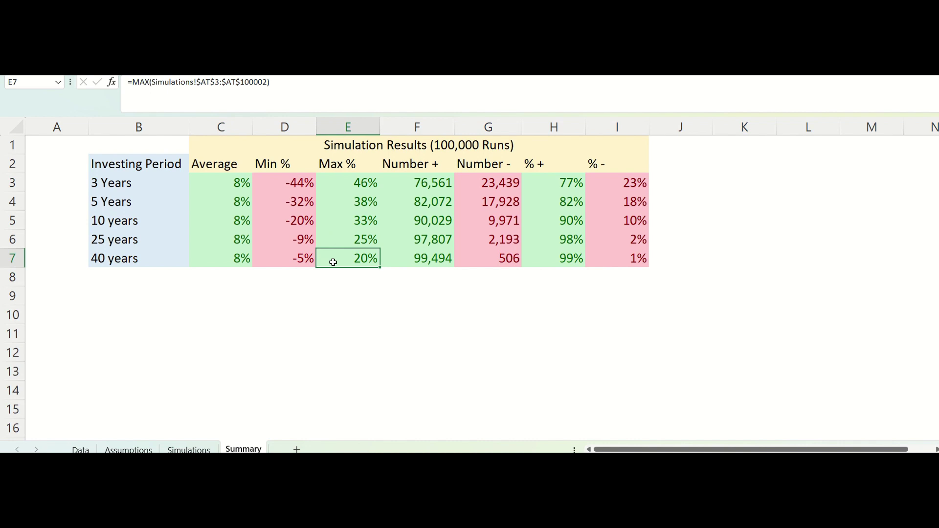
Step: Inspect the Number +, Number - and % + formulas for the 3-year investing period in cells F3 to H3
{"action": "left_click", "coordinate": [442, 187]}
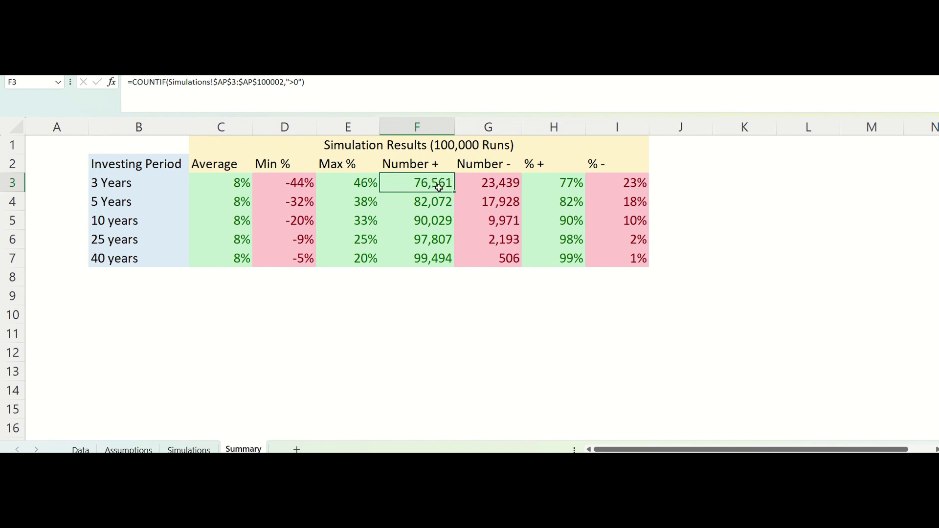
{"action": "left_click", "coordinate": [486, 182]}
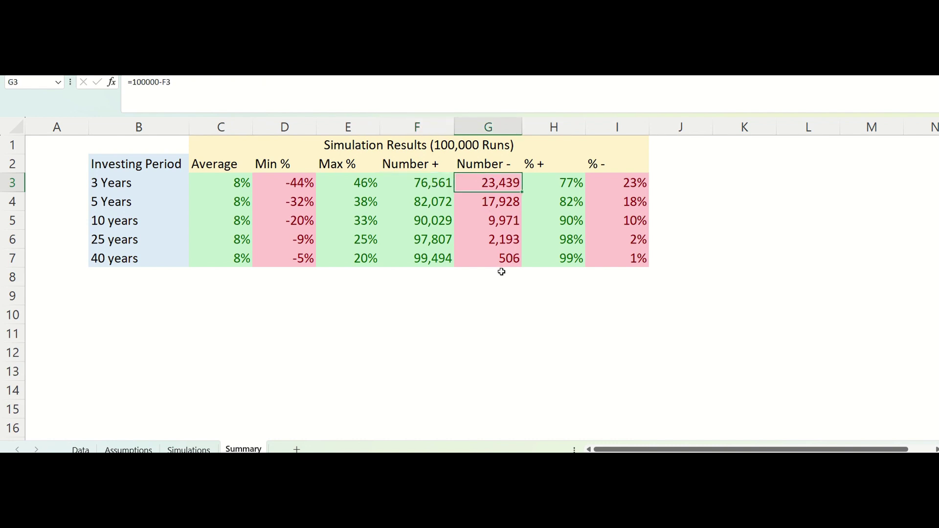
{"action": "left_click", "coordinate": [572, 182]}
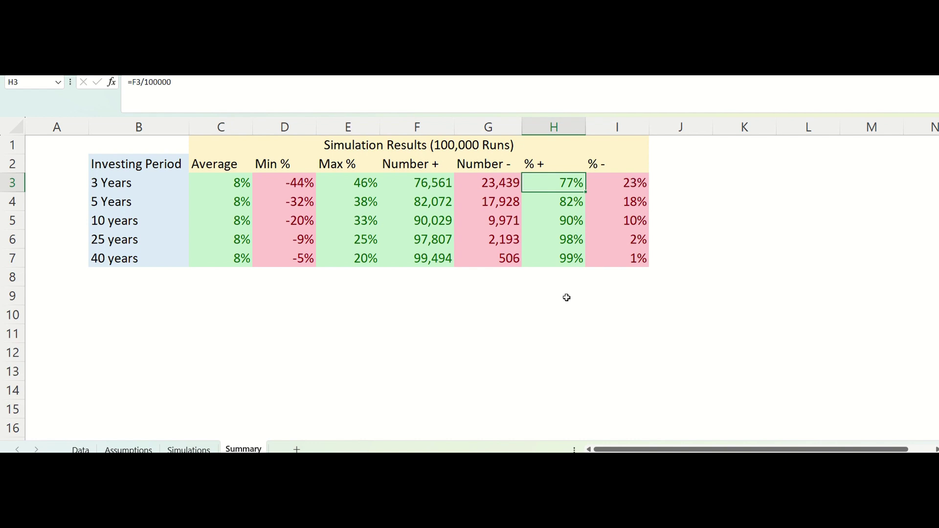
Step: Compare the % + and % - results for the 3-year and 40-year investing periods, finishing with the 40-year Min %
{"action": "left_click", "coordinate": [566, 258]}
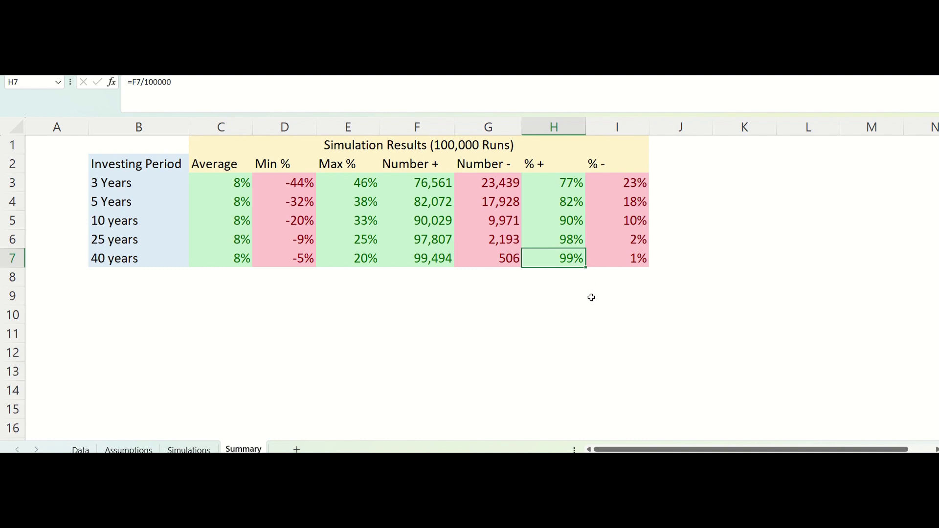
{"action": "left_click", "coordinate": [611, 256]}
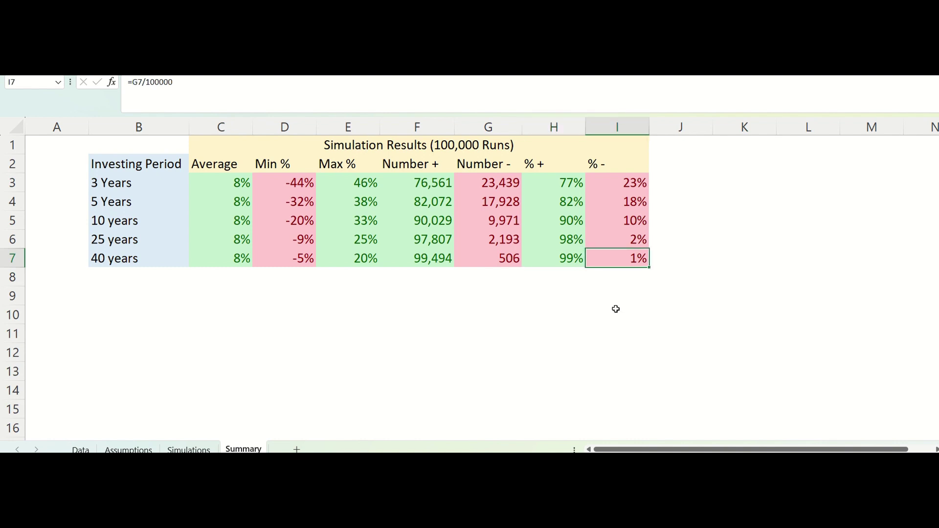
{"action": "left_click", "coordinate": [622, 178]}
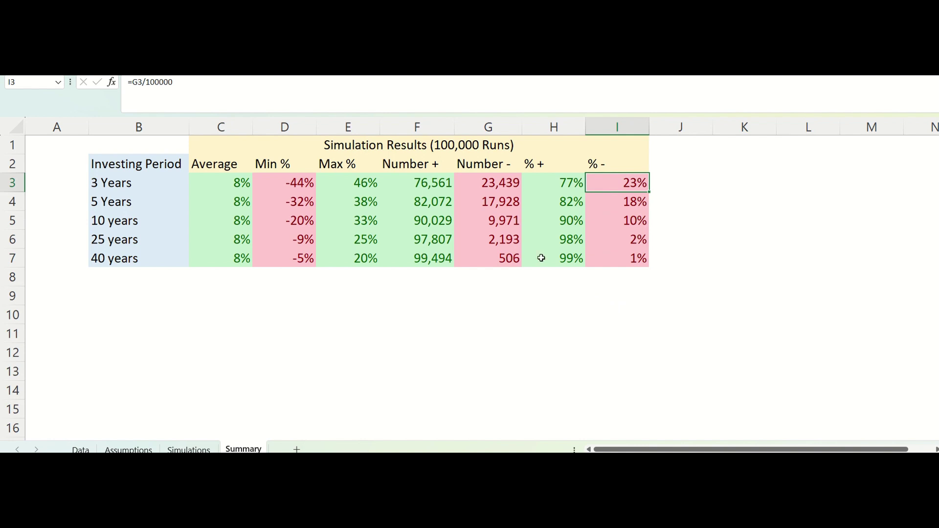
{"action": "left_click", "coordinate": [556, 185]}
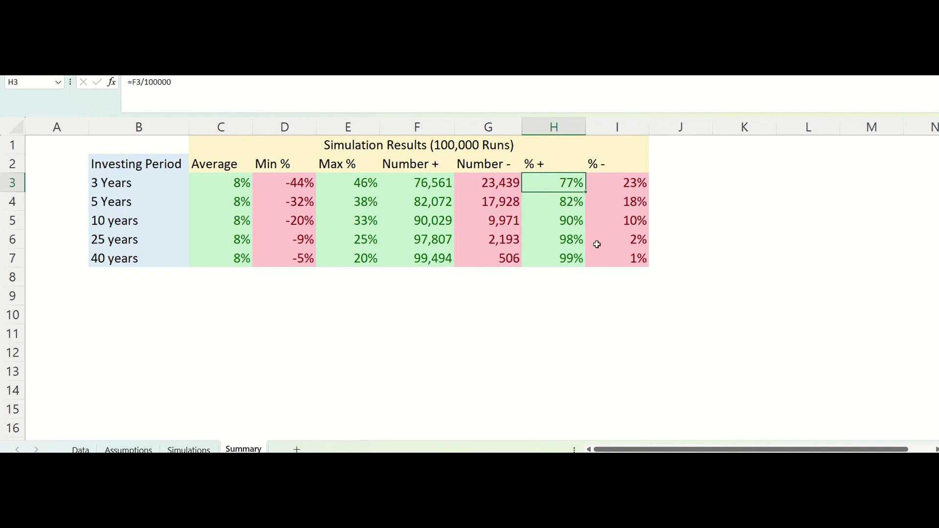
{"action": "left_click", "coordinate": [606, 186]}
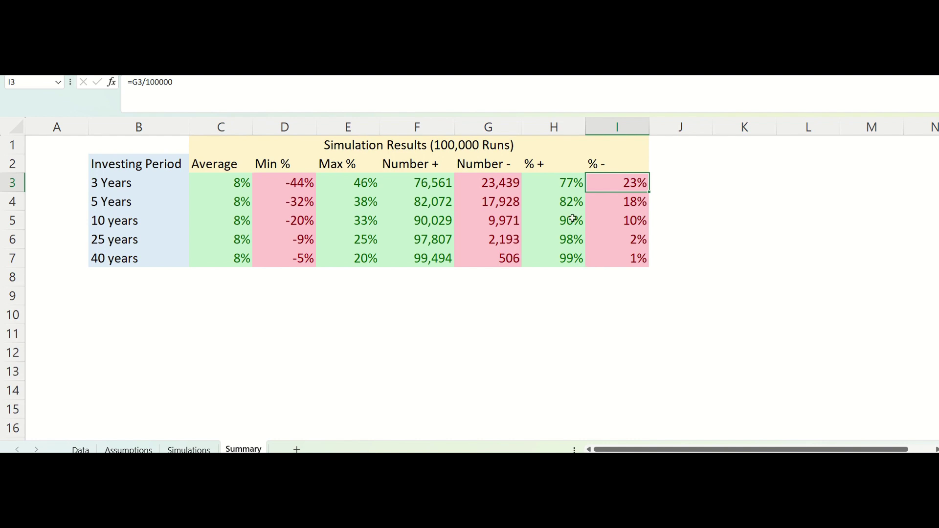
{"action": "left_click", "coordinate": [569, 185]}
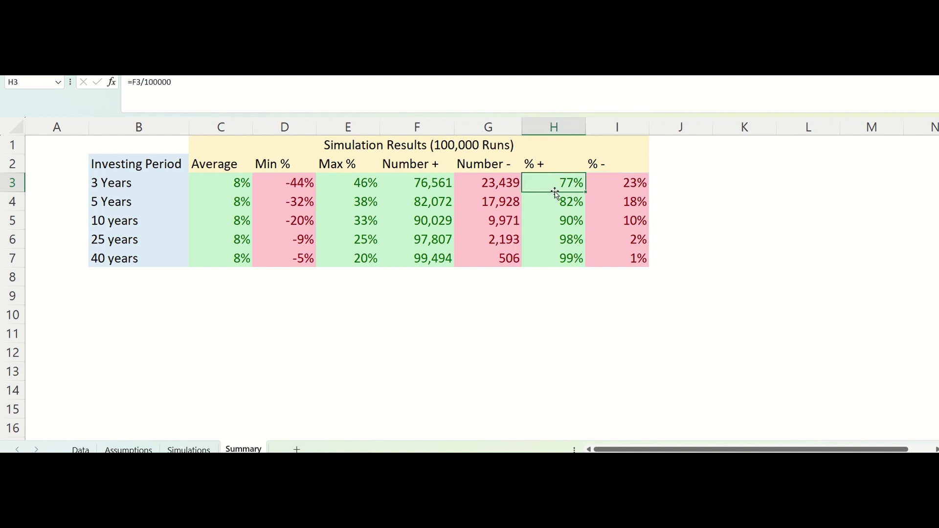
{"action": "left_click", "coordinate": [610, 186]}
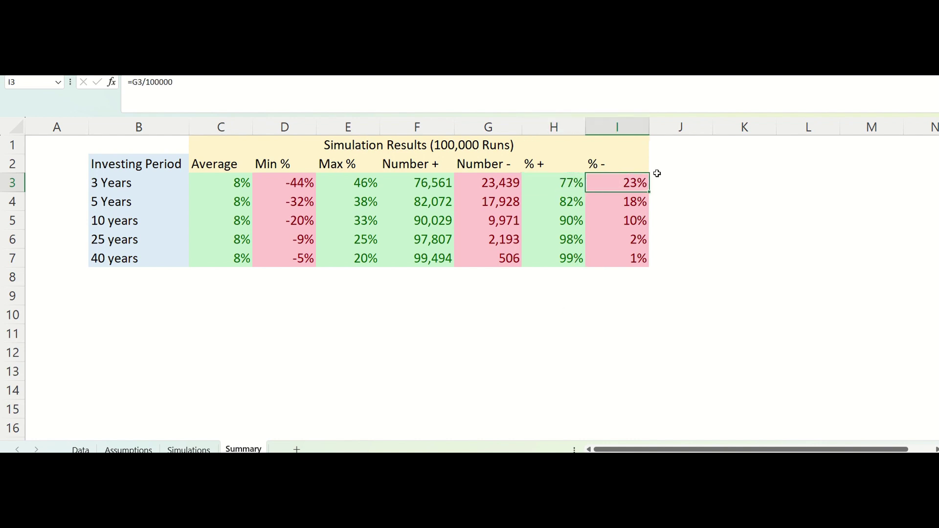
{"action": "left_click", "coordinate": [631, 259]}
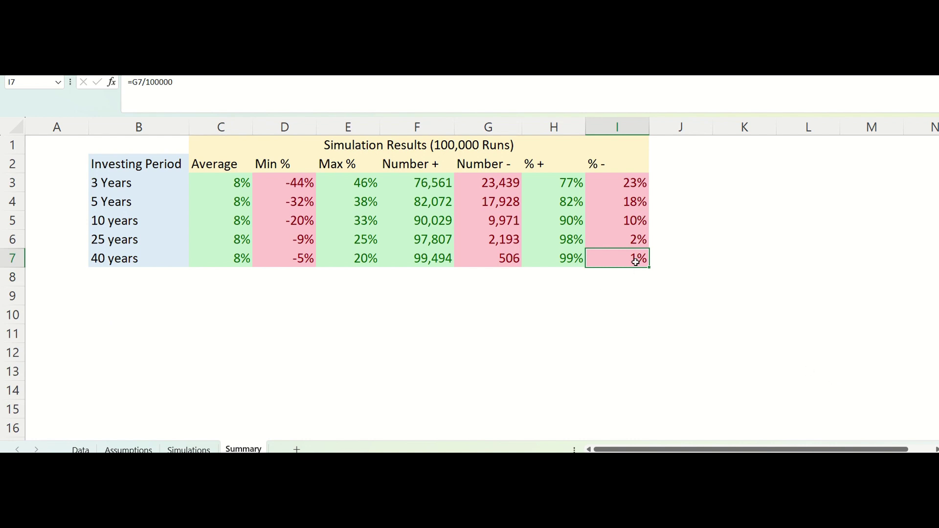
{"action": "left_click", "coordinate": [280, 260]}
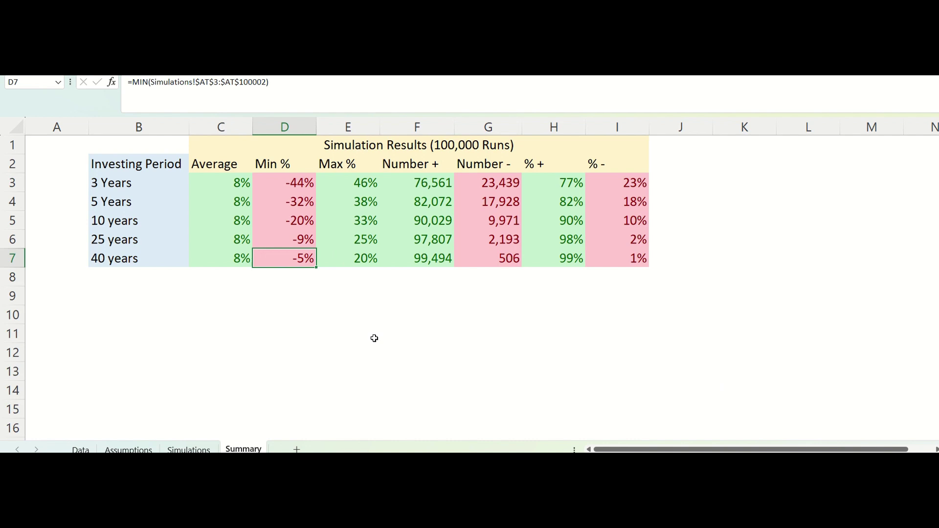
Step: Go back to the Simulations sheet and highlight run 1's returns for years 1 to 3 in cells B3 to D3
{"action": "left_click", "coordinate": [189, 449]}
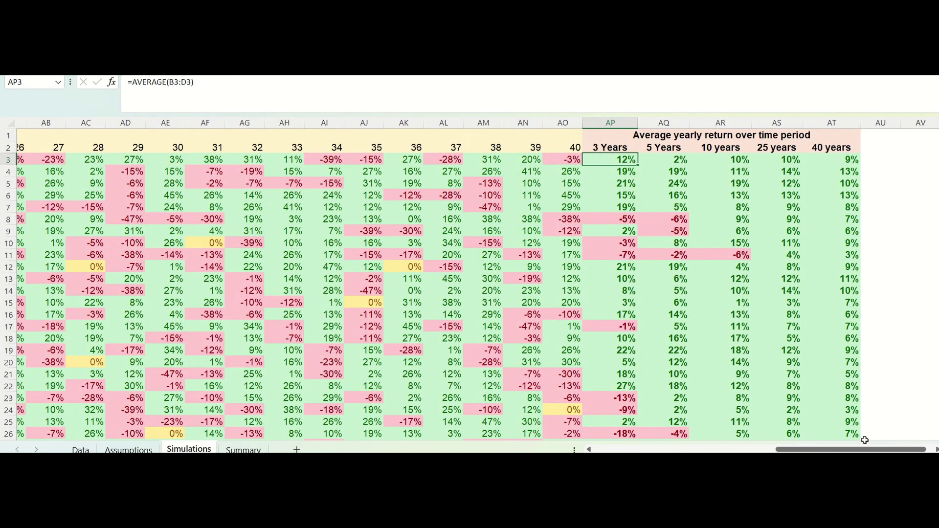
{"action": "left_click_drag", "start_coordinate": [875, 450], "coordinate": [684, 450]}
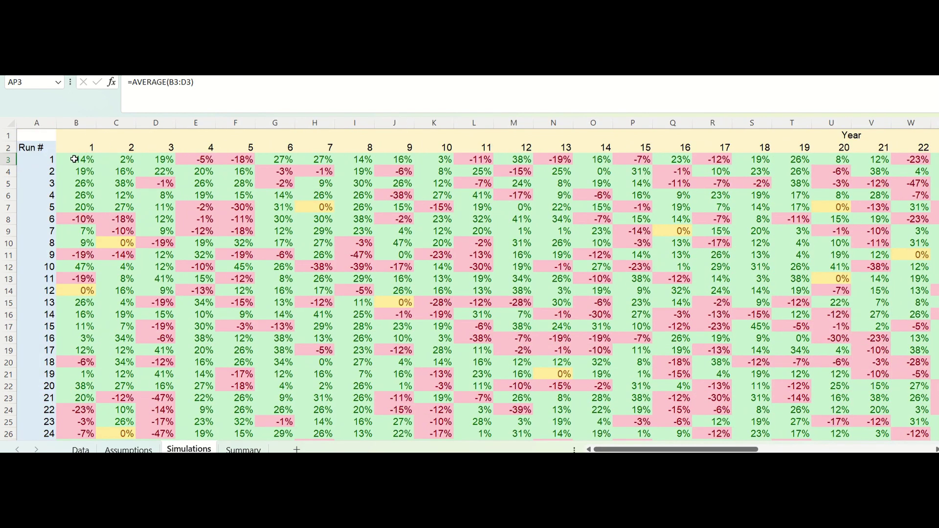
{"action": "left_click_drag", "start_coordinate": [75, 159], "coordinate": [136, 161]}
{"action": "left_click_drag", "start_coordinate": [151, 161], "coordinate": [151, 161]}
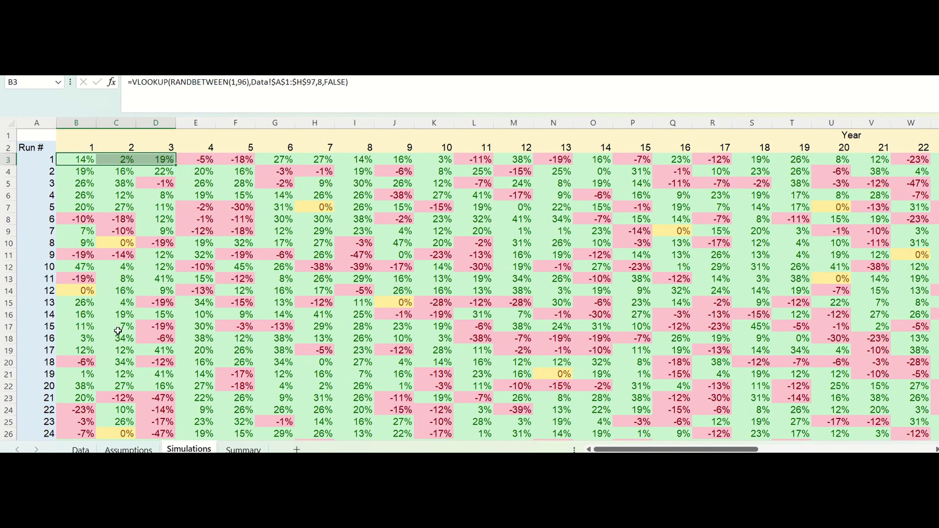
Step: Examine run 28's returns for years 1 to 3 and its year 4 return, then return to the Summary sheet
{"action": "scroll", "coordinate": [119, 331], "scroll_direction": "down", "scroll_amount": 1}
{"action": "scroll", "coordinate": [118, 331], "scroll_direction": "down", "scroll_amount": 5}
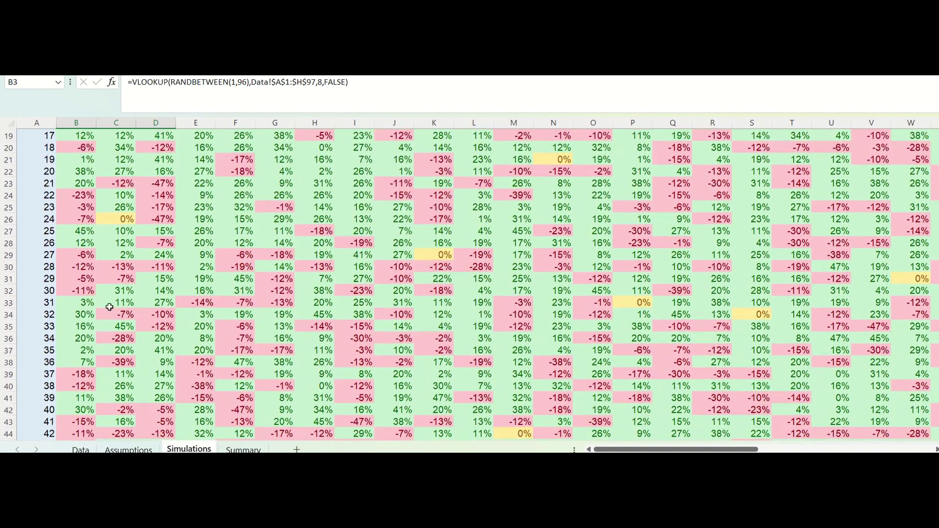
{"action": "left_click_drag", "start_coordinate": [84, 268], "coordinate": [164, 268]}
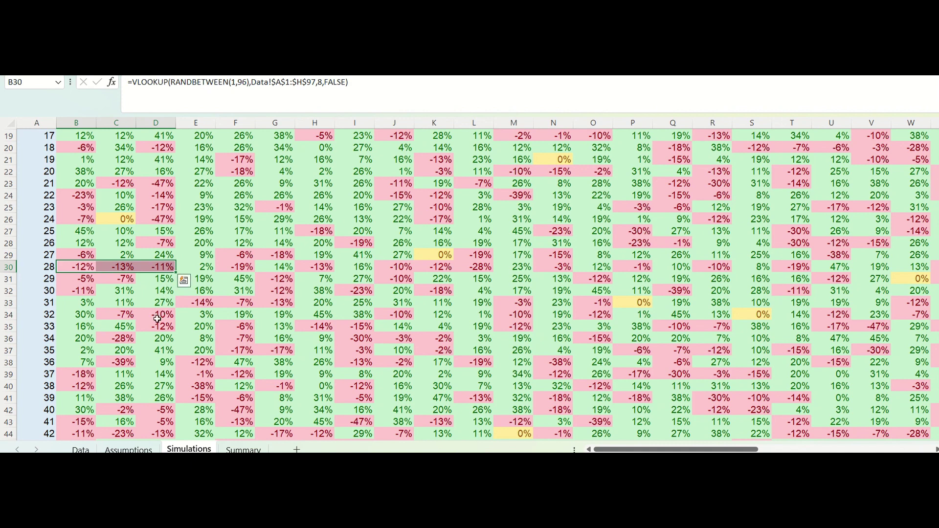
{"action": "left_click", "coordinate": [174, 353]}
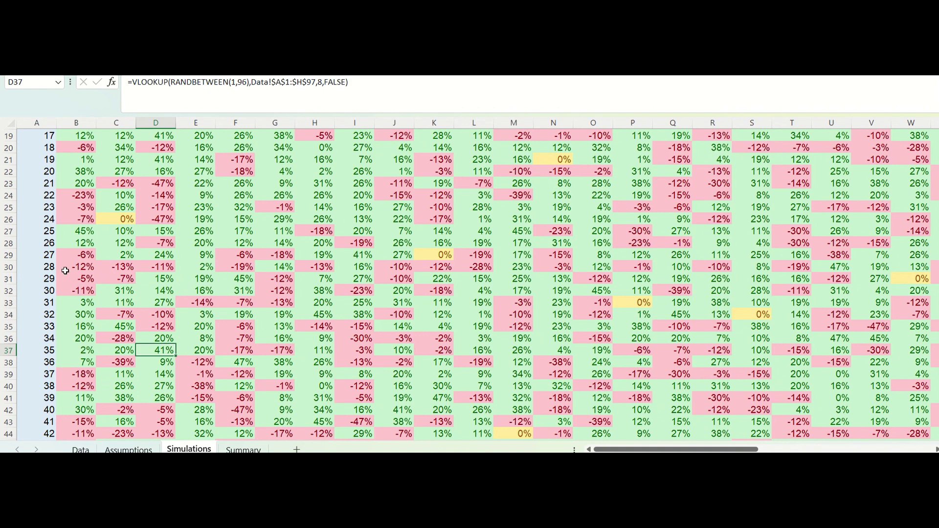
{"action": "left_click", "coordinate": [198, 270]}
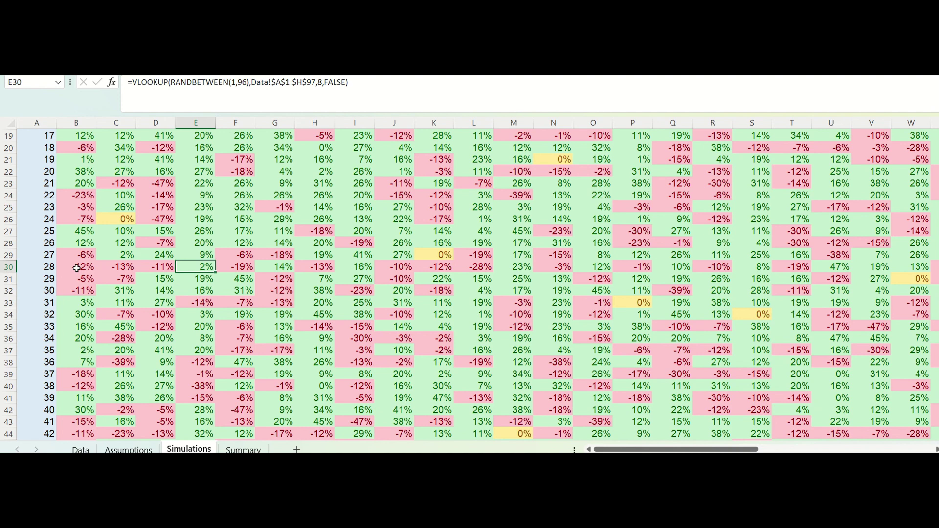
{"action": "scroll", "coordinate": [77, 268], "scroll_direction": "up", "scroll_amount": 6}
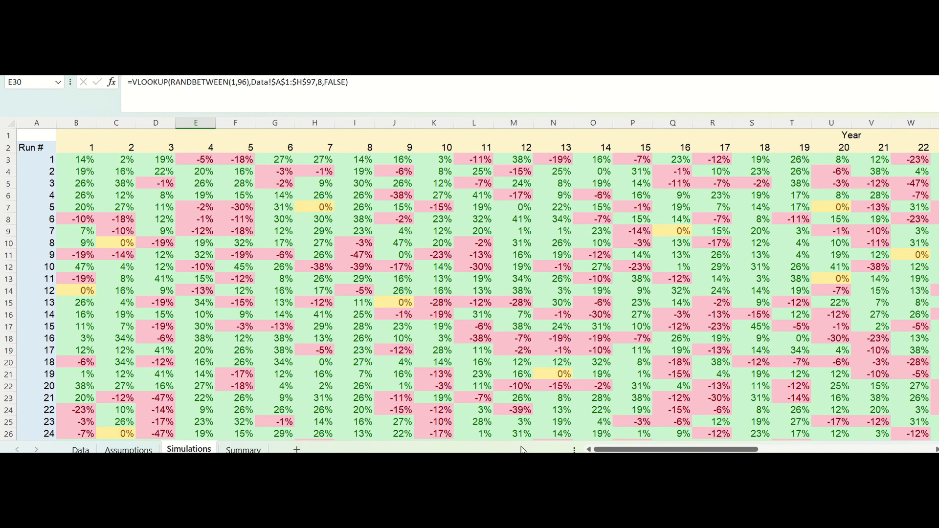
{"action": "left_click", "coordinate": [243, 449]}
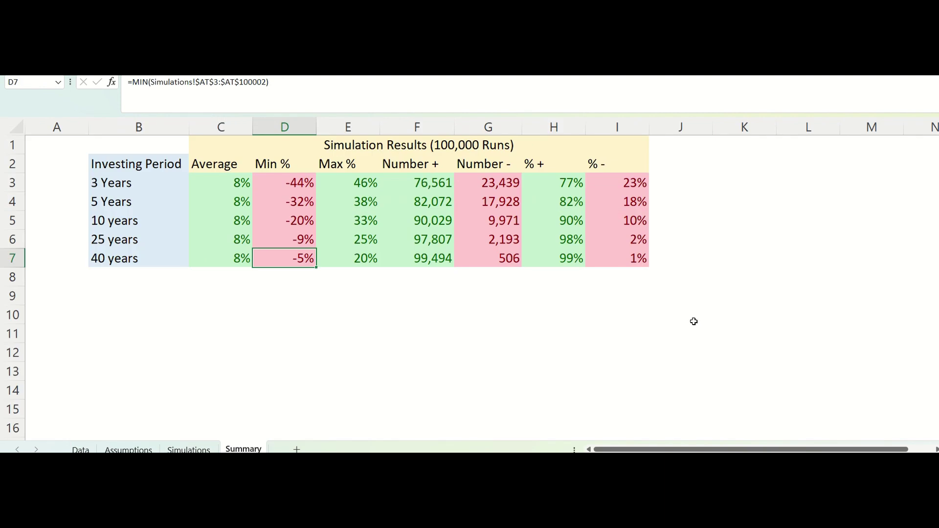